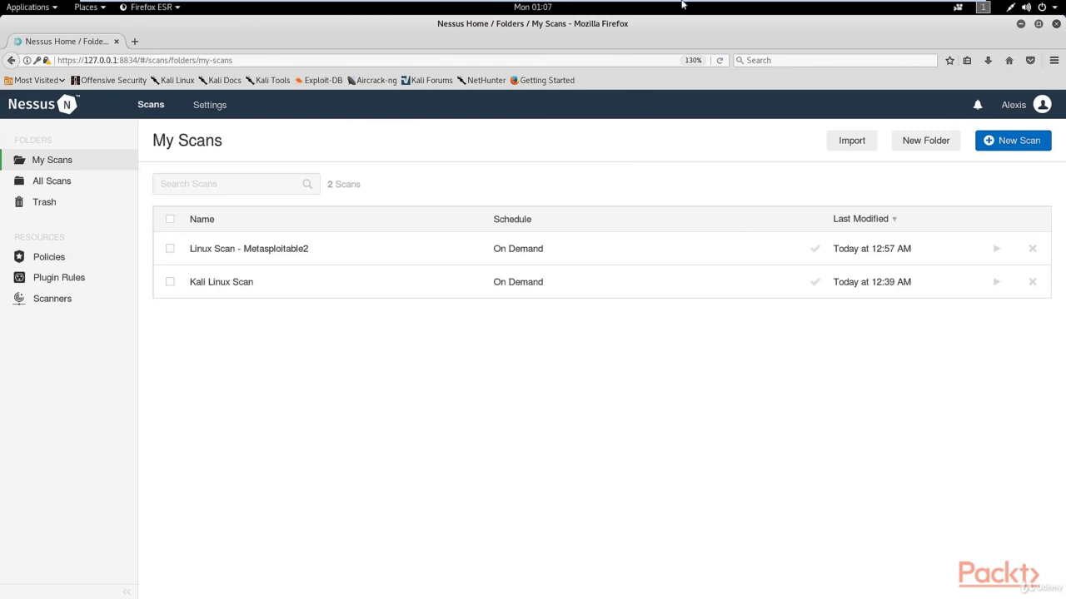
mouse_move(681, 3)
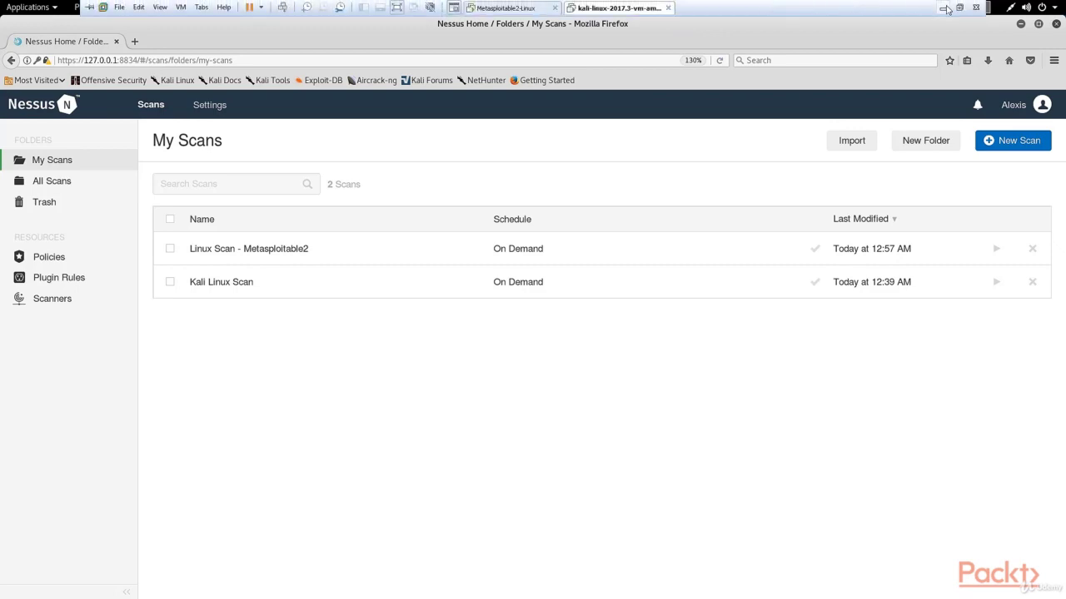
click(944, 7)
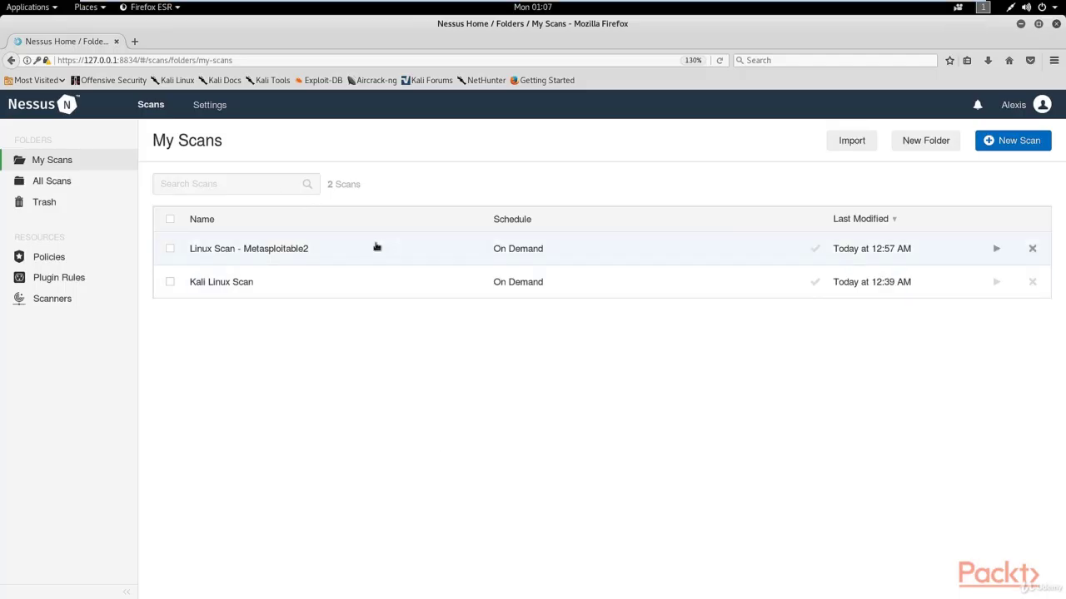
Create a new policy from the Advanced Scan template and name it Windows Scan
click(81, 263)
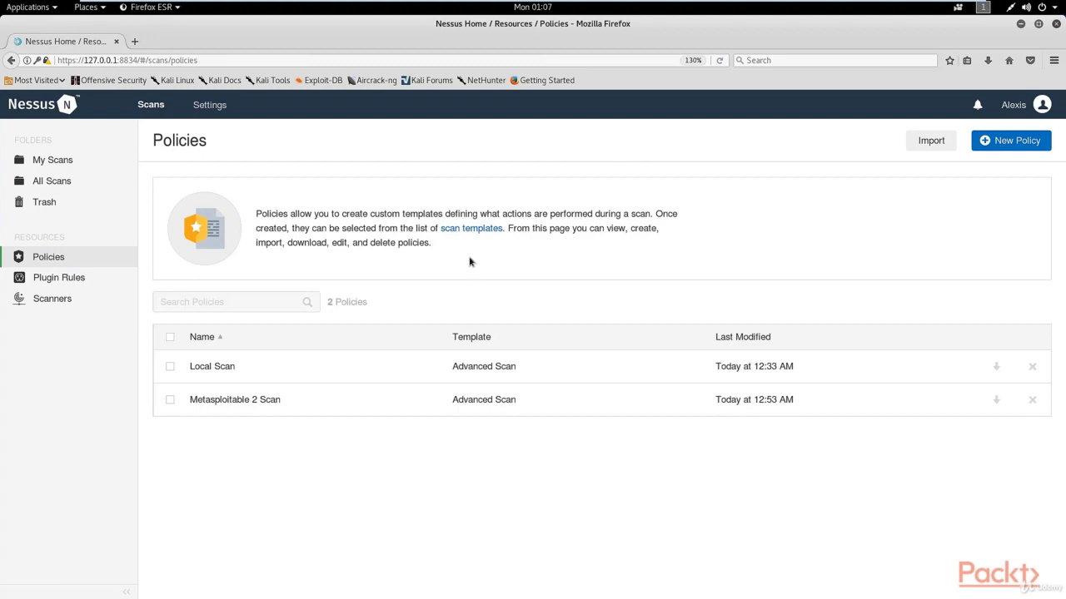
click(1010, 141)
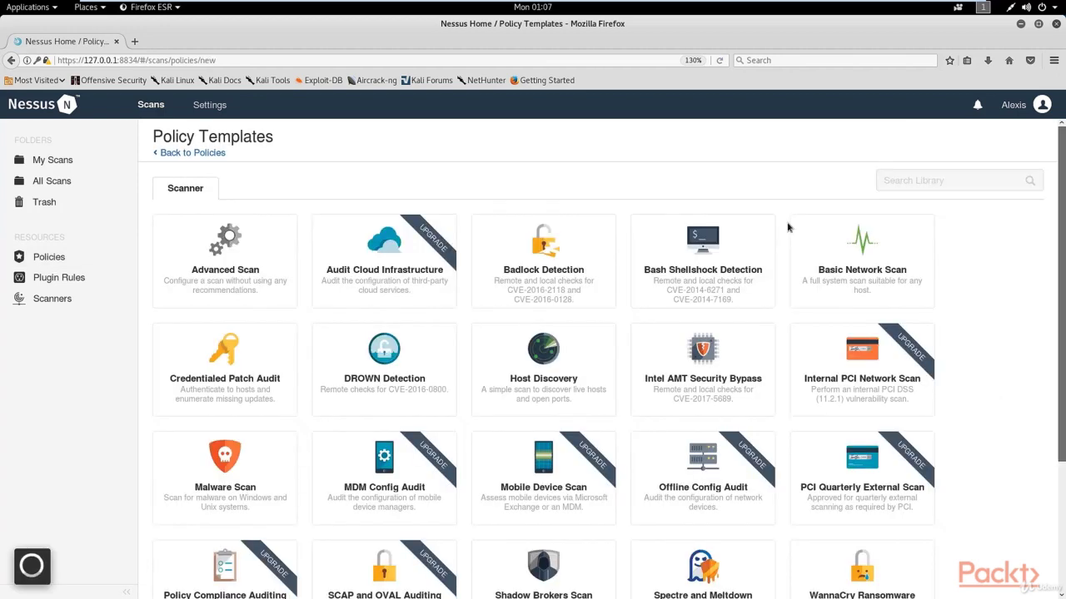
click(231, 265)
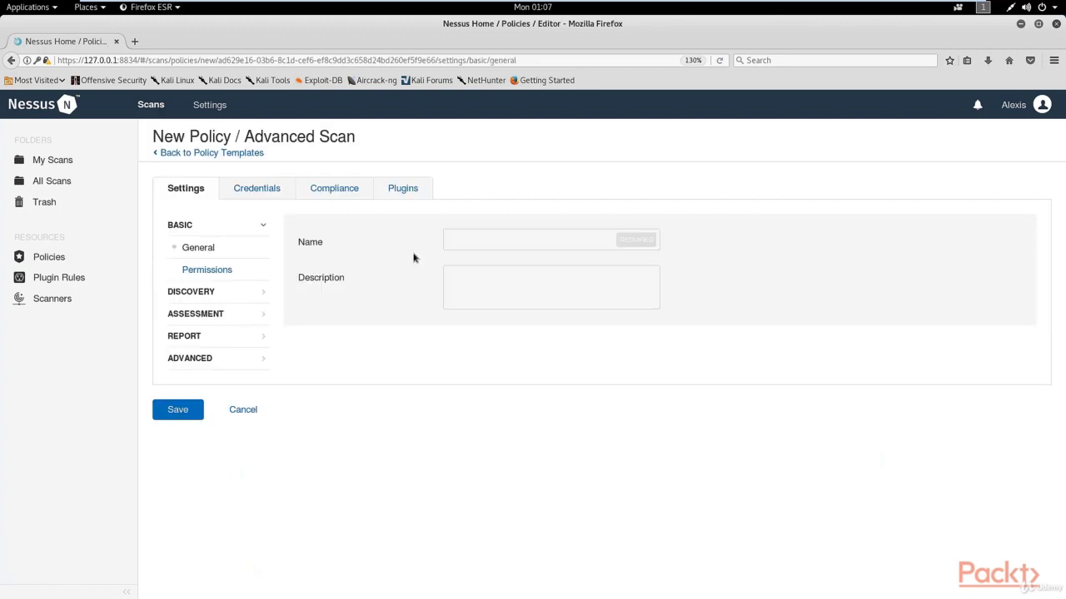
click(489, 243)
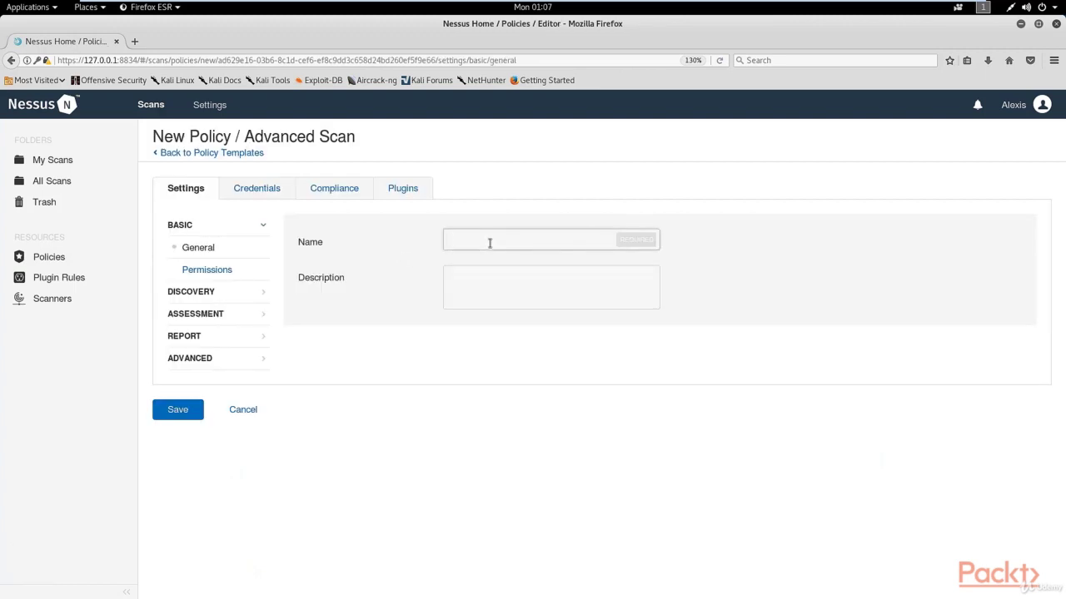
text(Windows Scan)
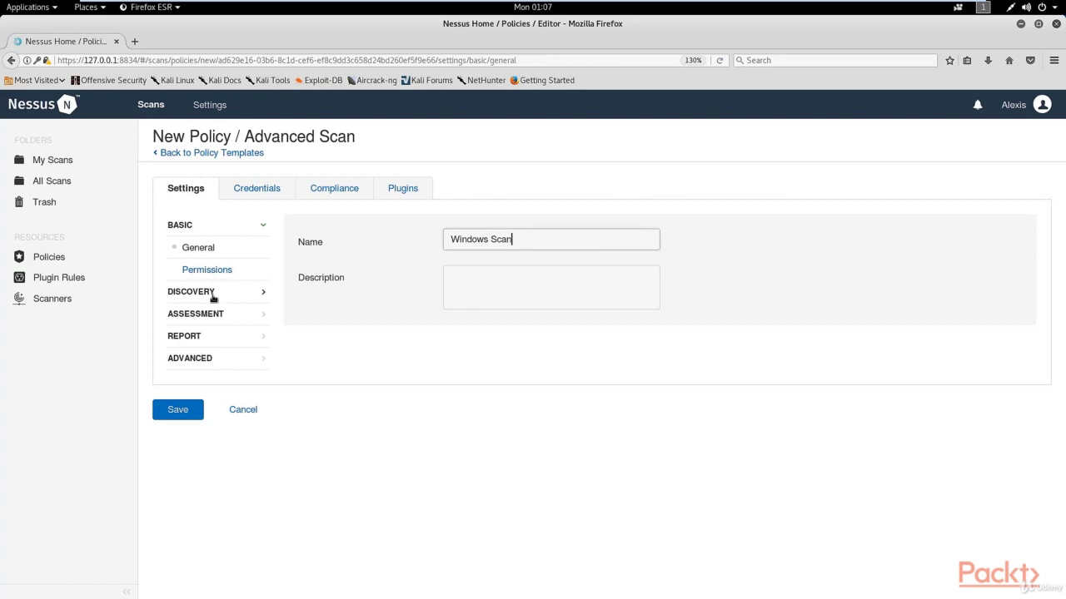
In the policy's plugins, disable every plugin family from AIX Local Security Checks through CISCO
click(401, 197)
scroll(444, 252, up, 10)
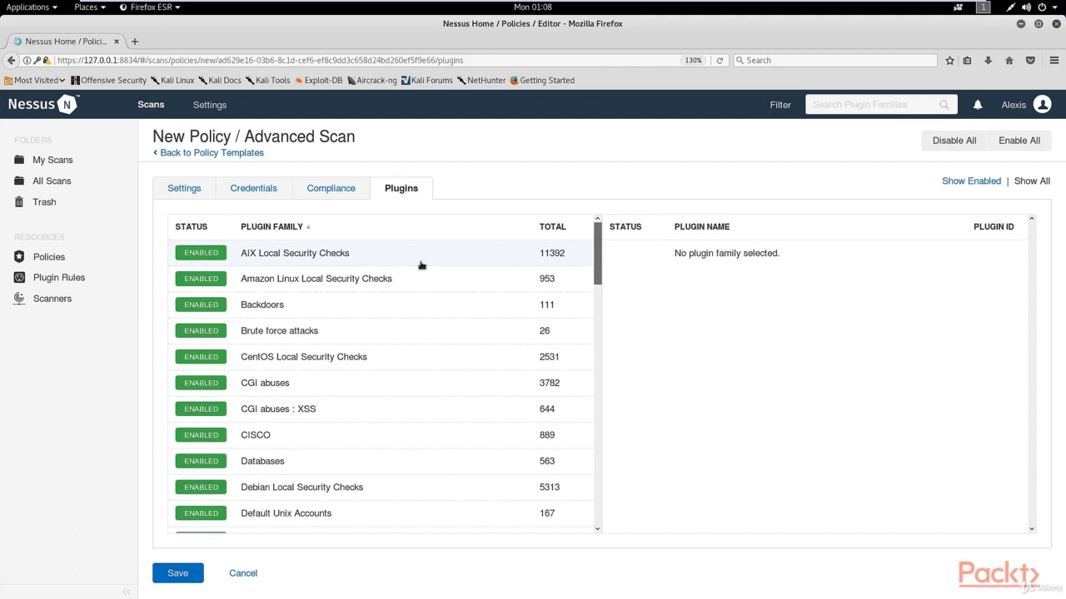
click(212, 261)
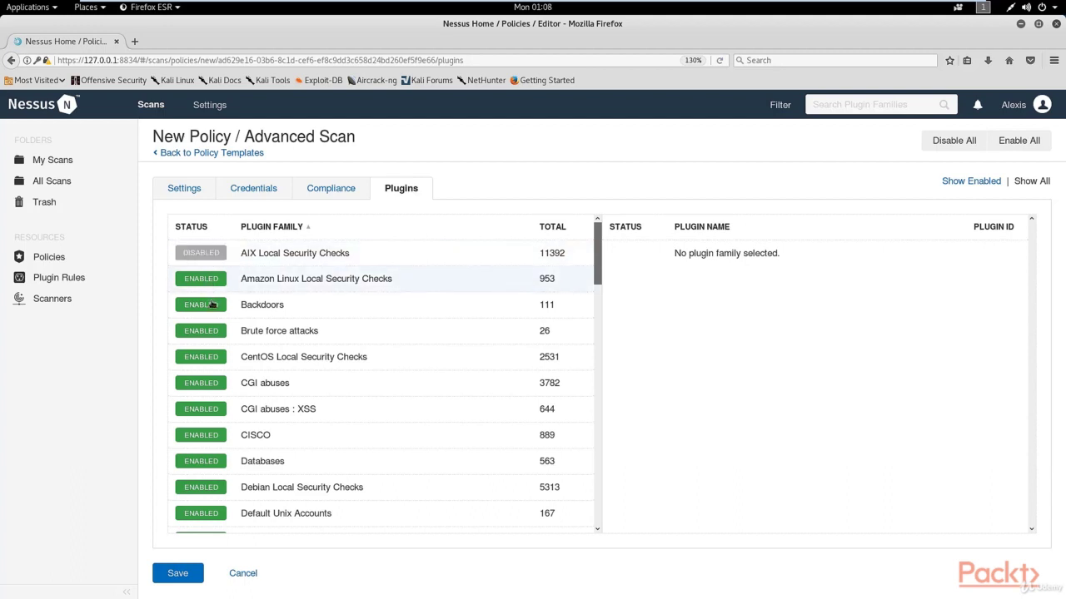
click(211, 280)
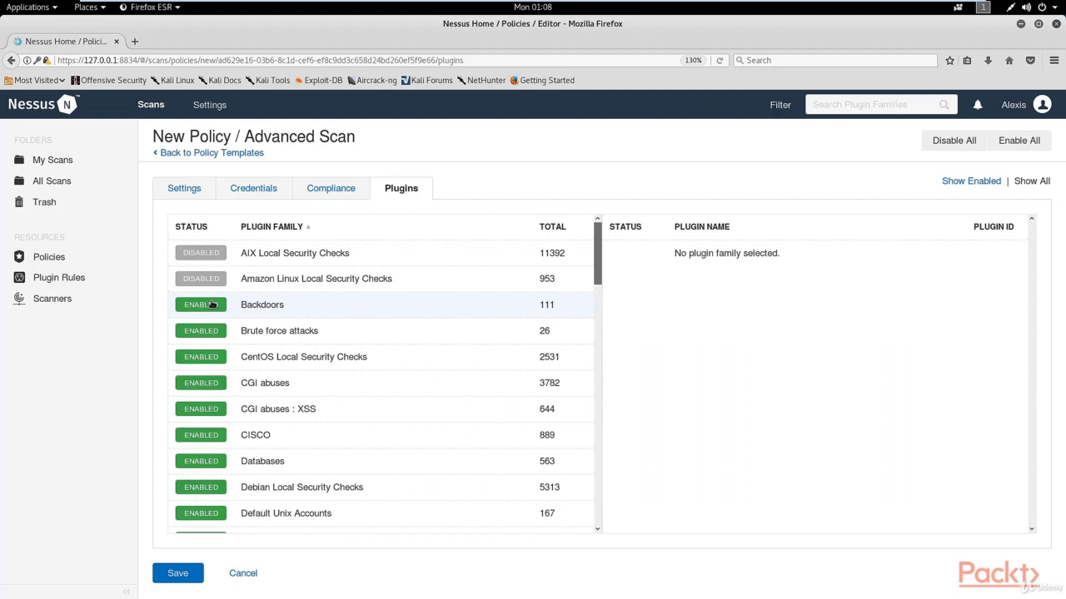
click(212, 305)
click(211, 332)
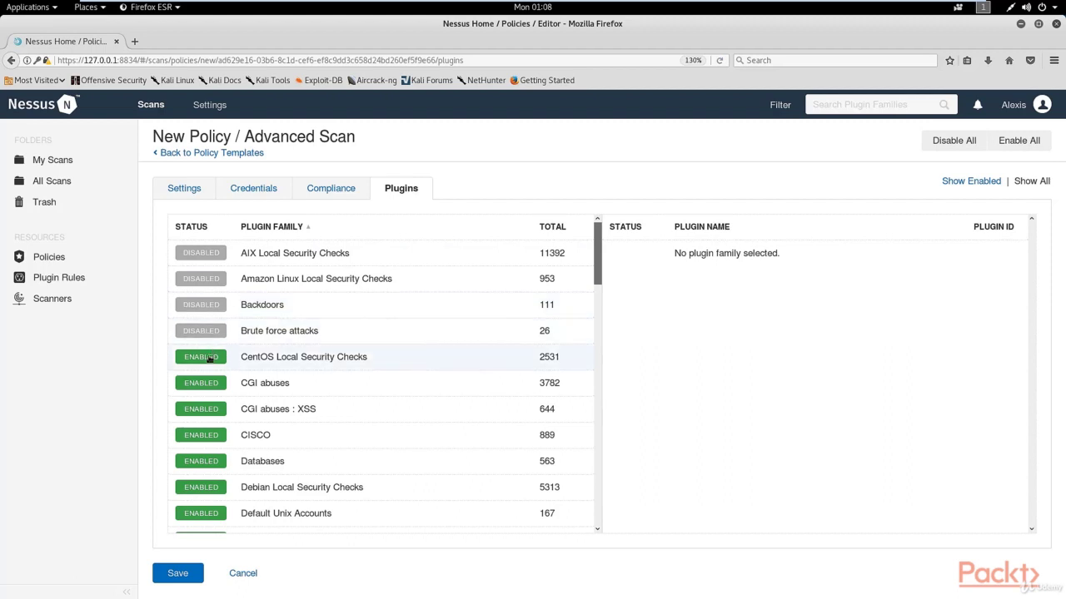
click(209, 358)
click(209, 384)
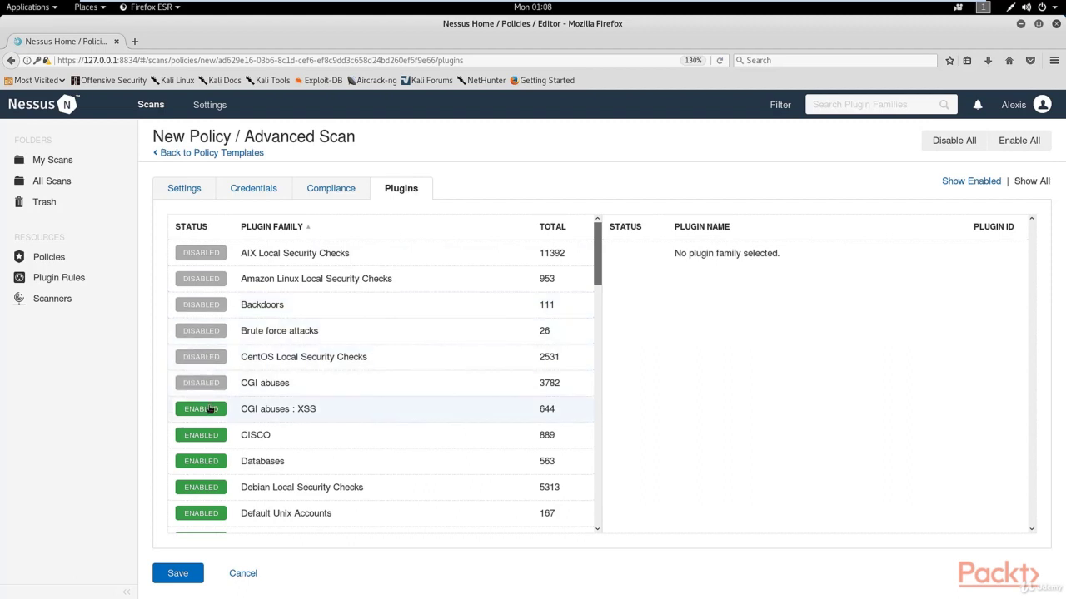
click(208, 410)
click(209, 436)
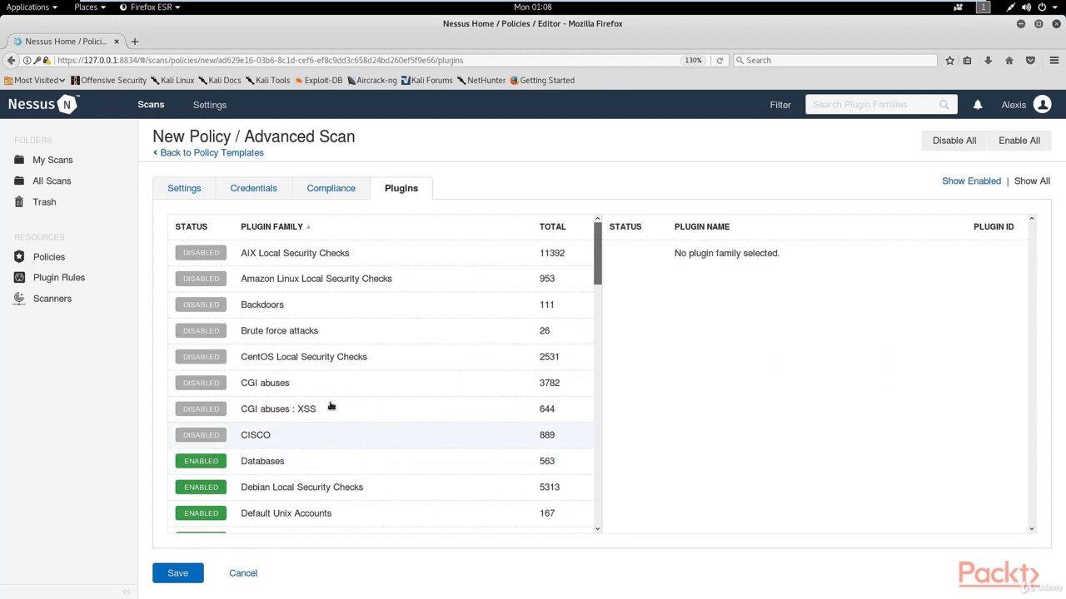
Disable the Debian Local Security Checks, Default Unix Accounts, F5 Networks, Fedora and Firewalls plugin families
scroll(330, 346, down, 2)
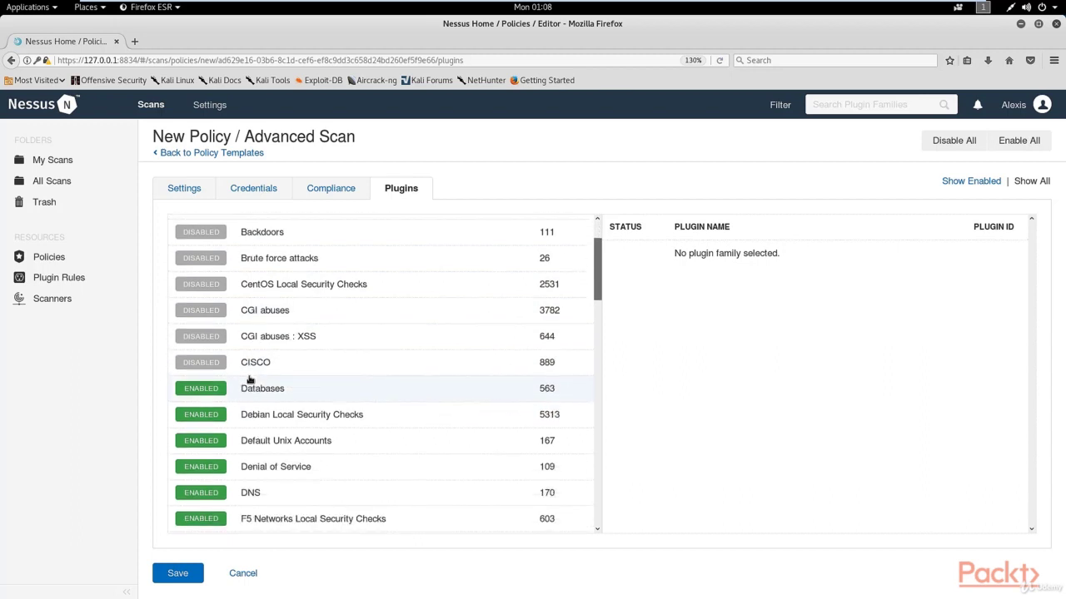
click(208, 412)
click(210, 441)
click(212, 468)
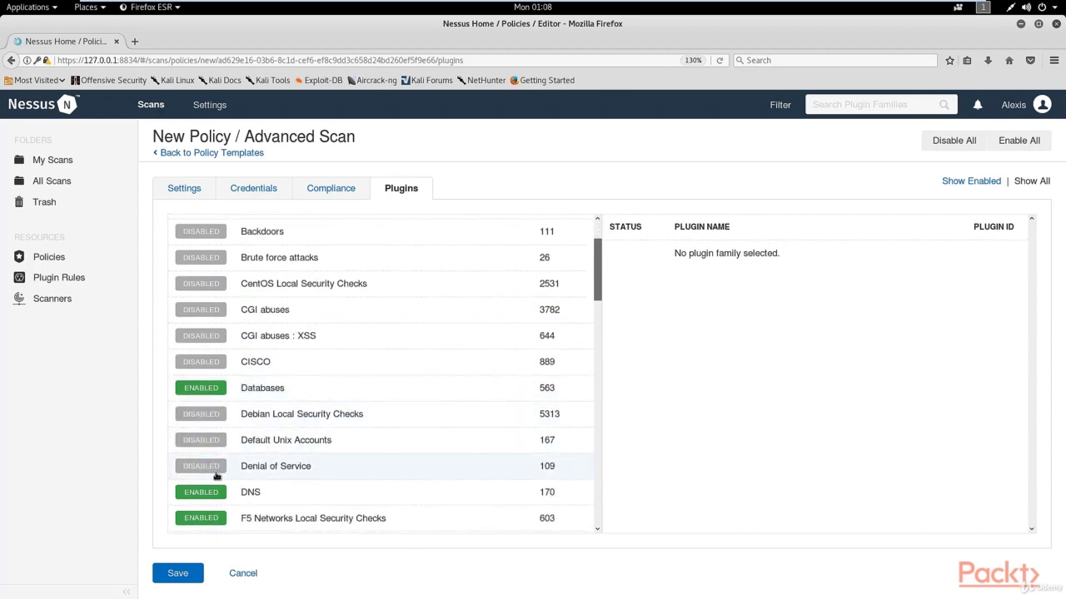
click(215, 471)
scroll(231, 481, down, 3)
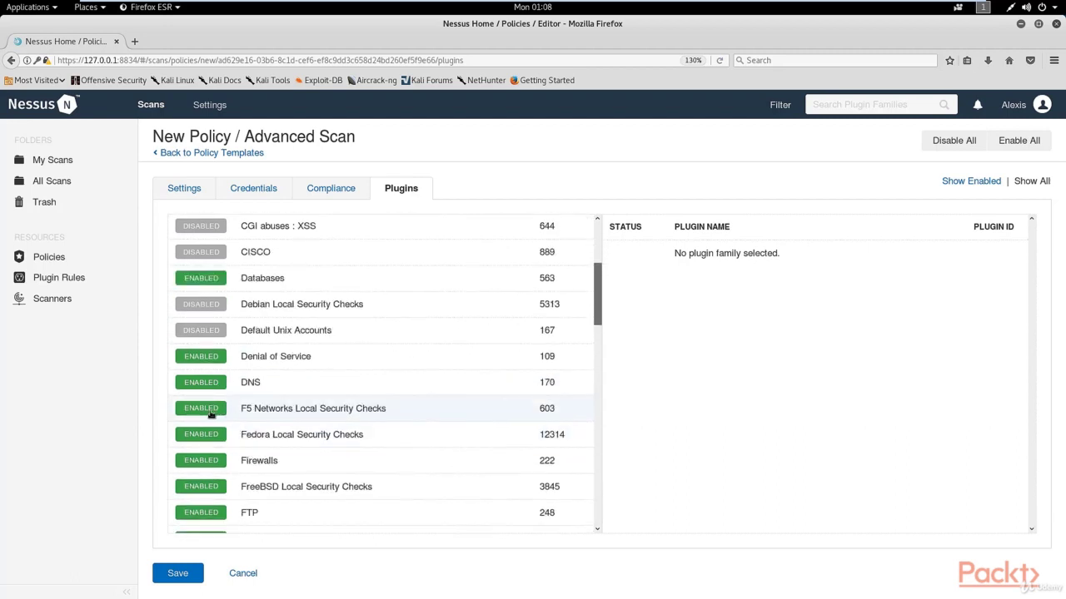
click(211, 414)
click(202, 440)
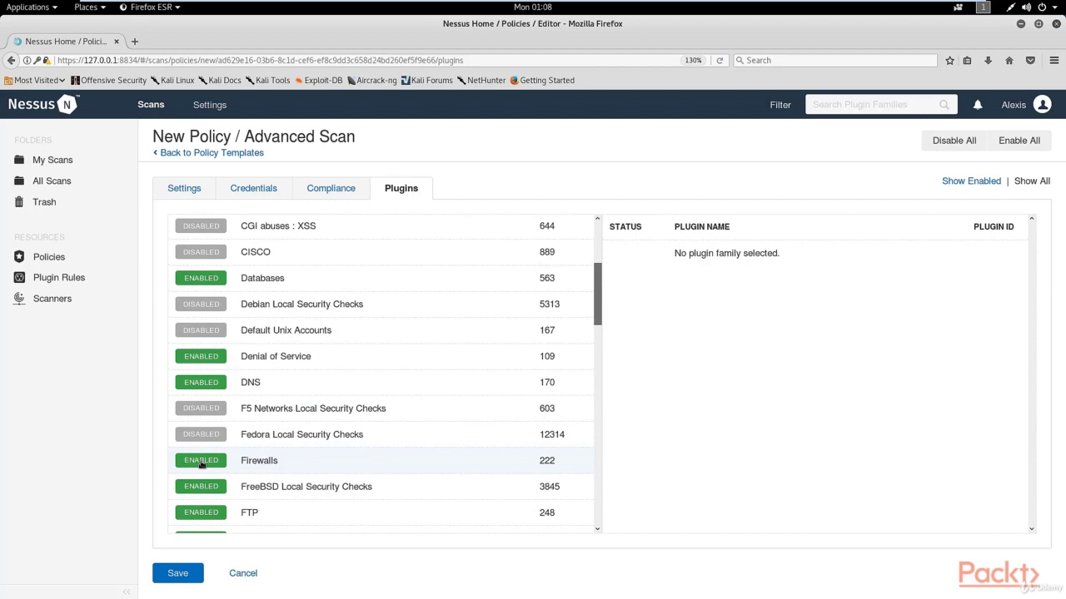
click(201, 464)
Disable the FreeBSD, Gain a shell remotely, General, Gentoo and HP-UX plugin families
scroll(200, 464, down, 3)
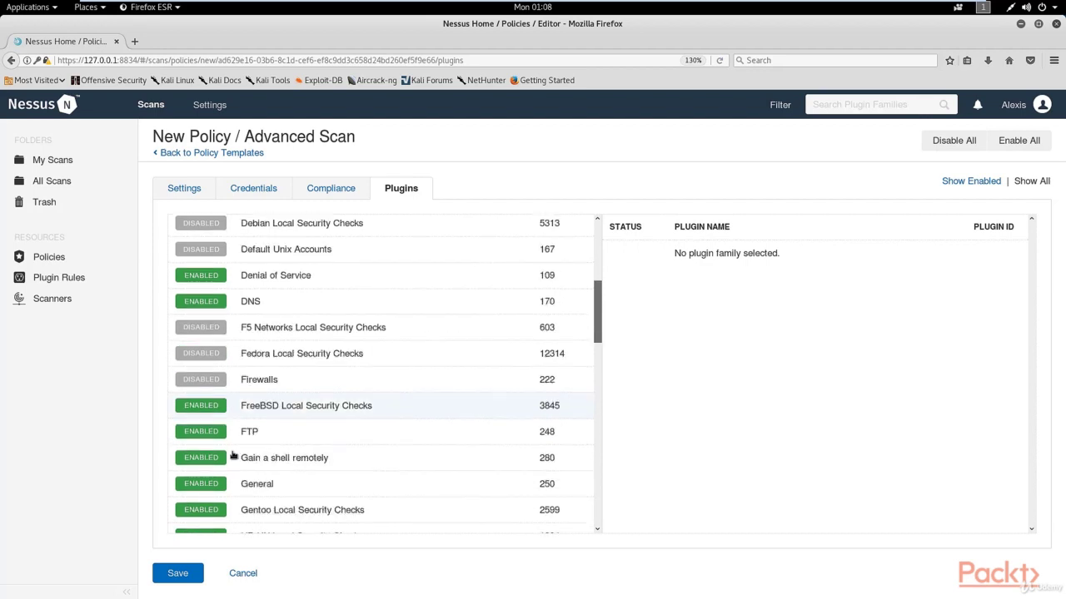
click(210, 378)
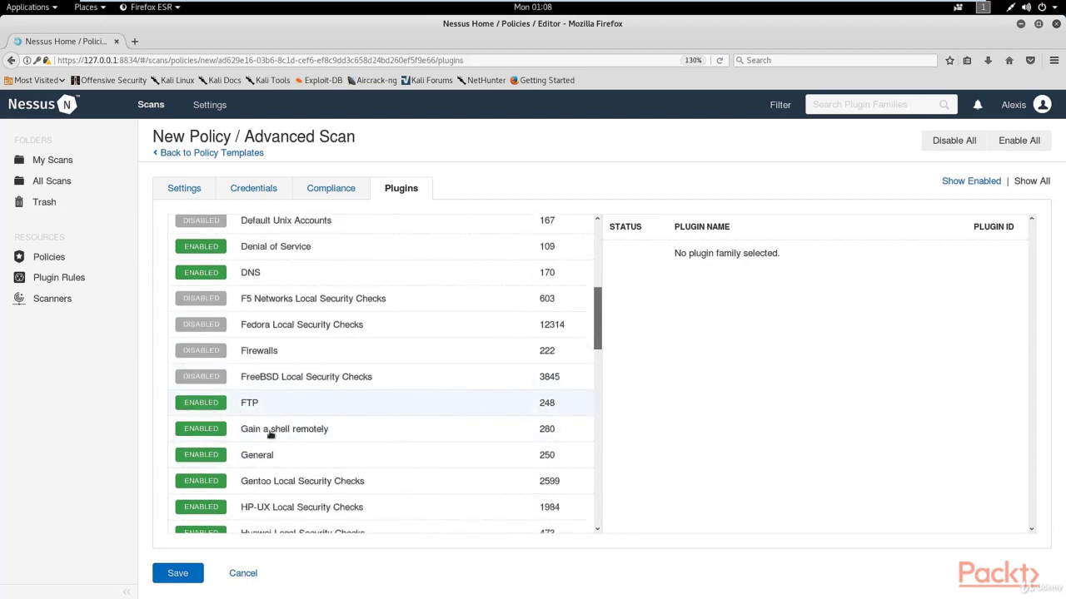
click(215, 429)
click(206, 455)
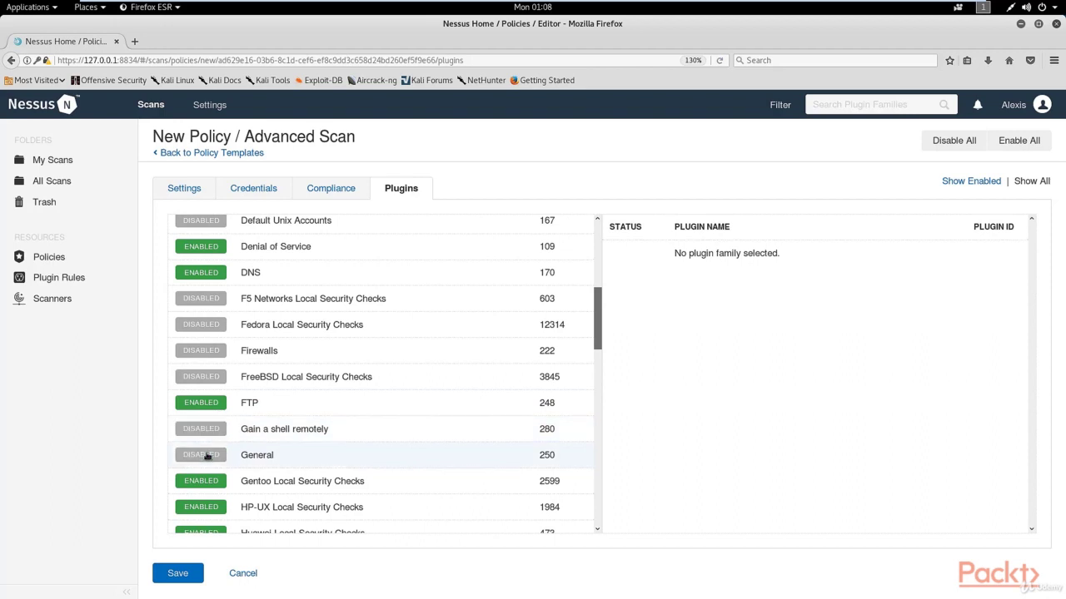
scroll(208, 450, down, 2)
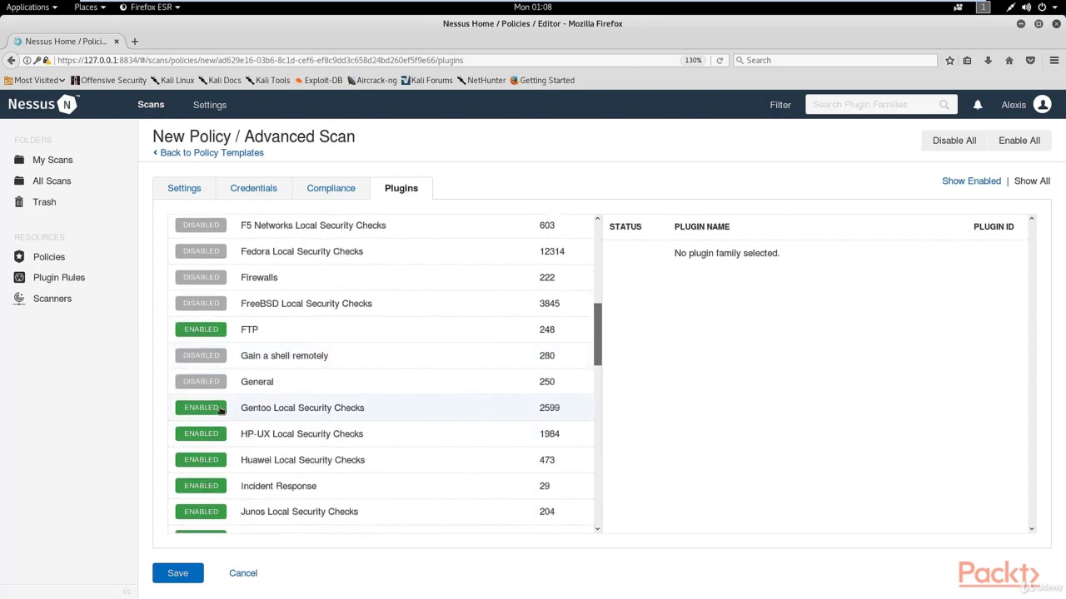
click(217, 431)
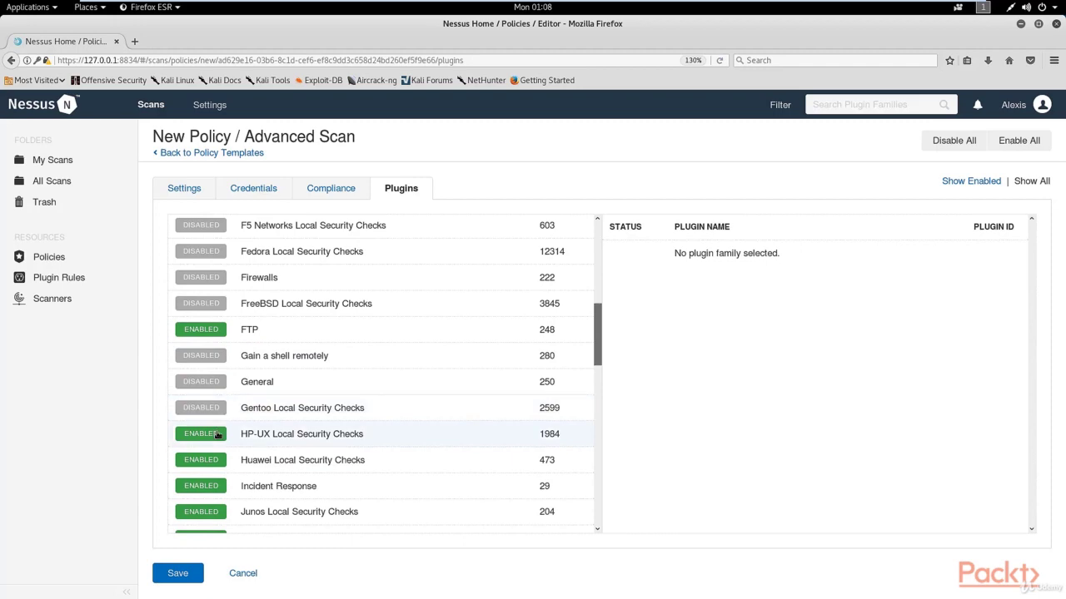
click(218, 434)
Disable every plugin family from Huawei Local Security Checks through Netware
scroll(217, 434, down, 5)
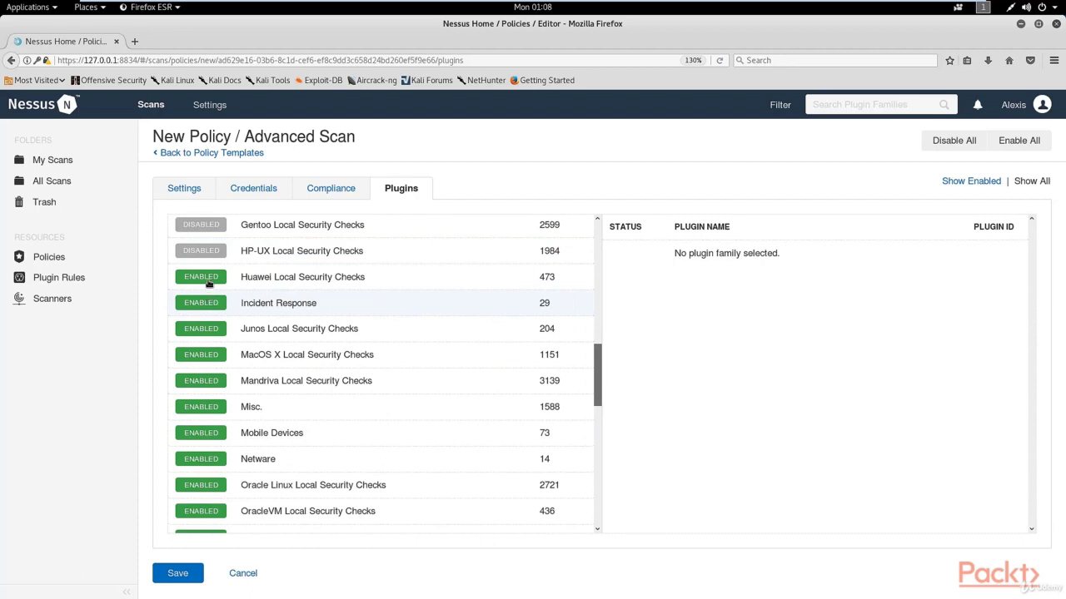
click(208, 282)
click(209, 303)
click(209, 330)
click(209, 355)
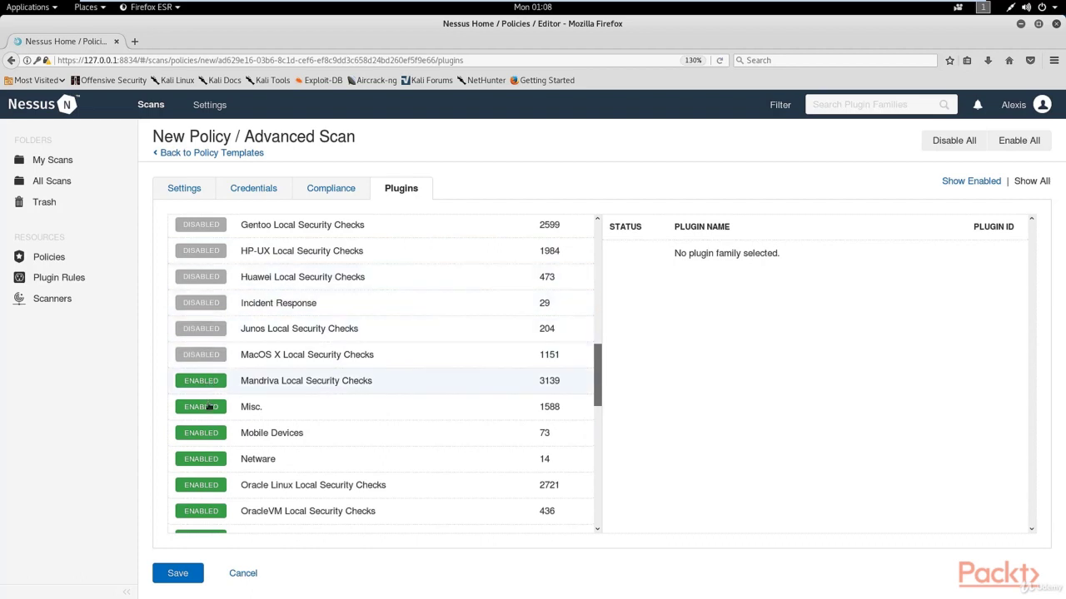
click(208, 406)
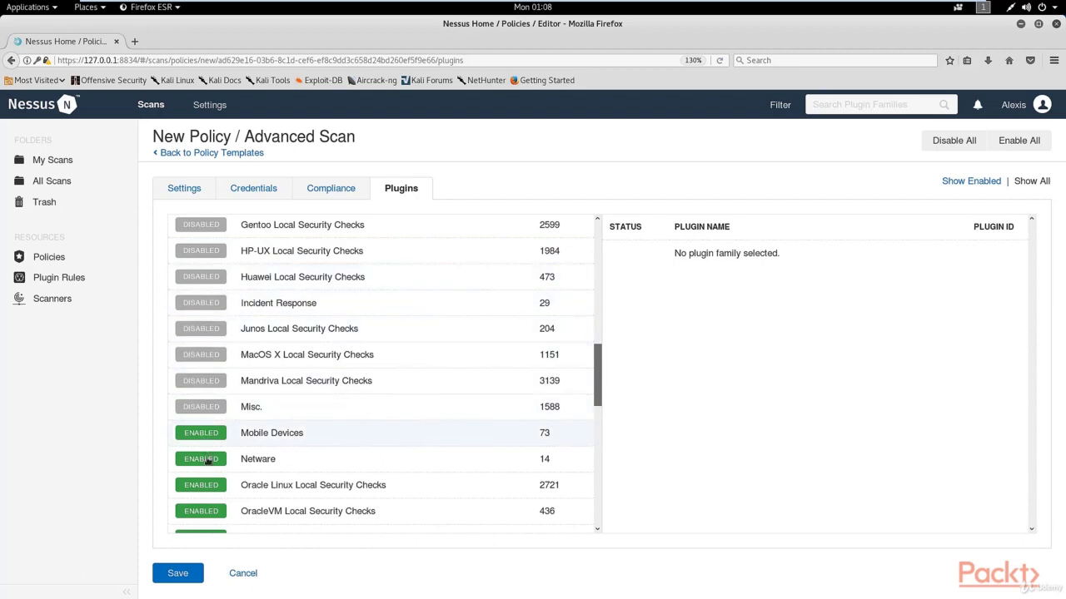
Disable the VMware ESX, Virtuozzo, Ubuntu, SuSE, Solaris and Slackware Local Security Checks plugin families
scroll(269, 408, down, 8)
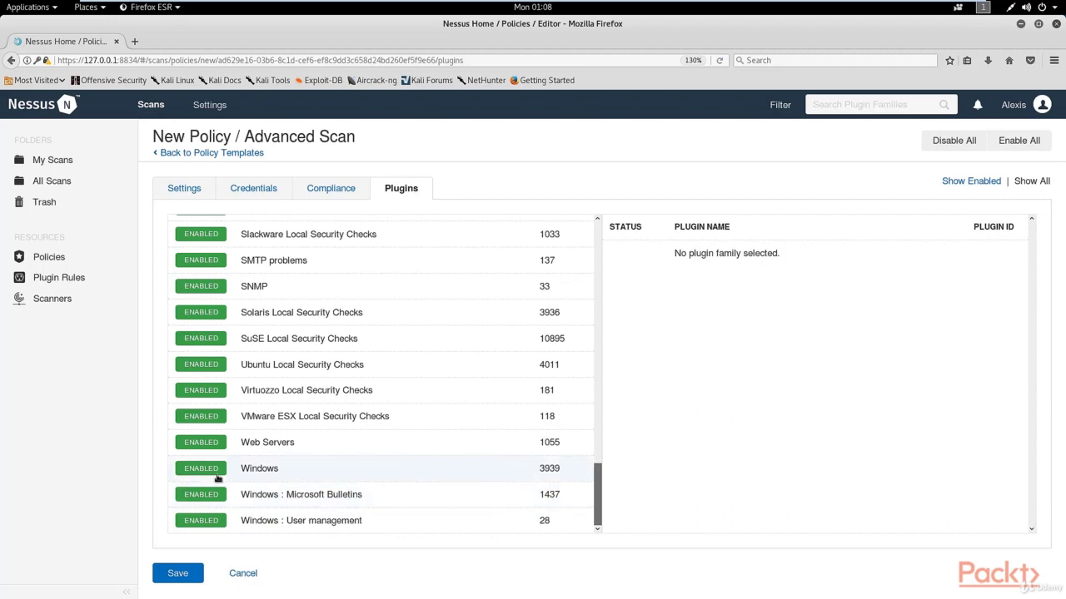
click(201, 416)
shift+click(200, 287)
click(215, 285)
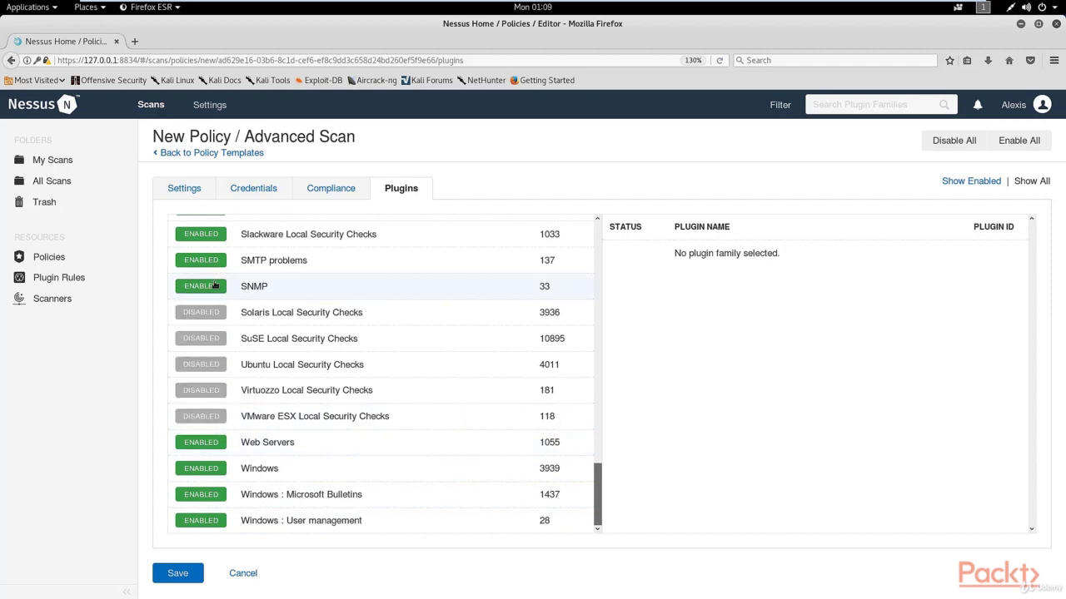
scroll(215, 286, up, 2)
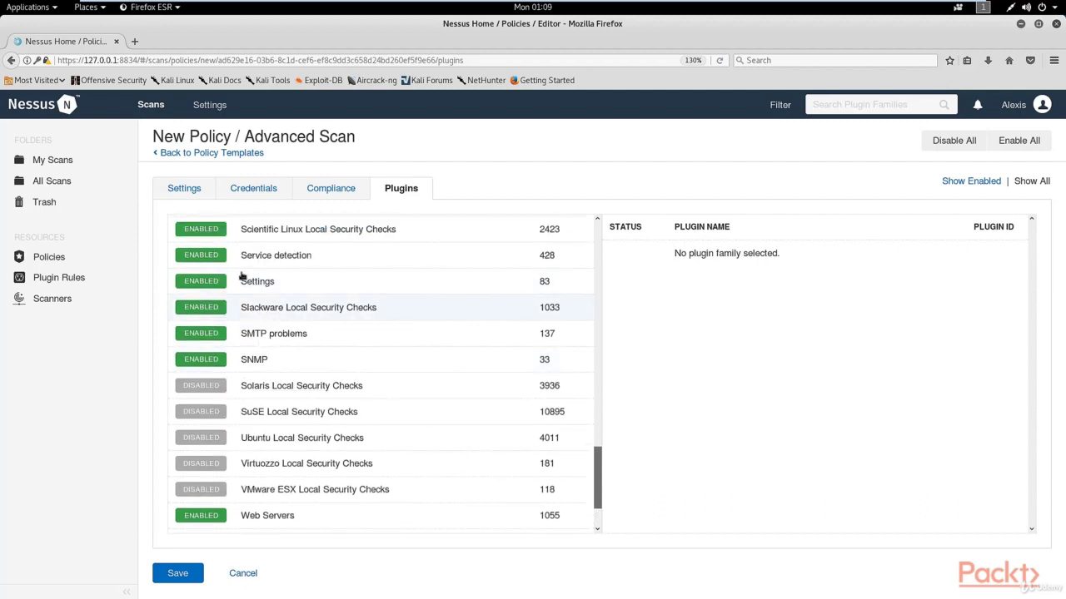
click(201, 308)
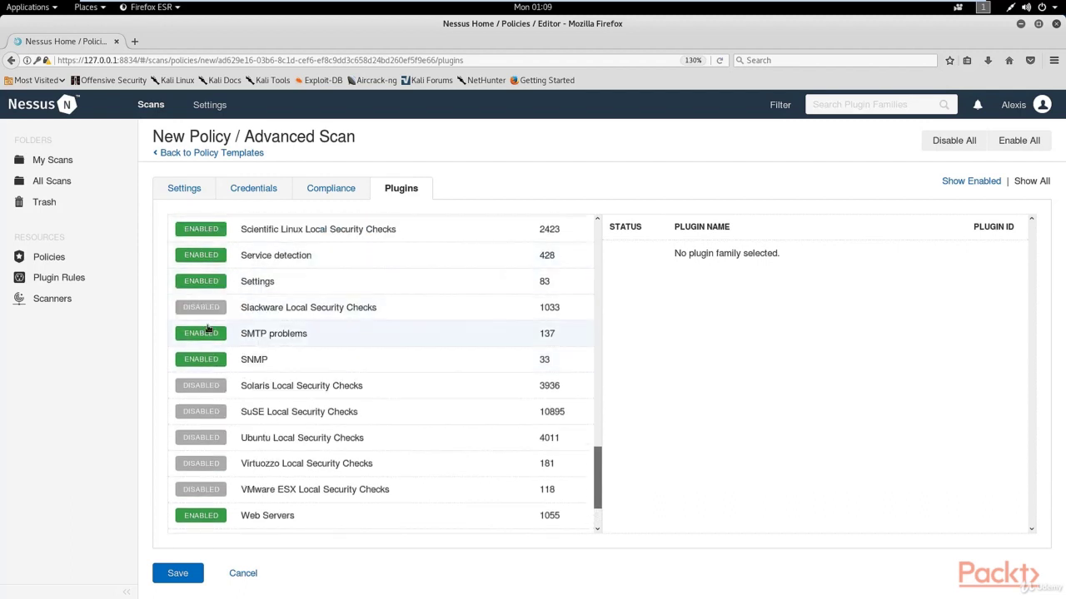
Disable the Scientific Linux, SCADA, RPC, Red Hat and Policy Compliance plugin families
scroll(208, 329, up, 3)
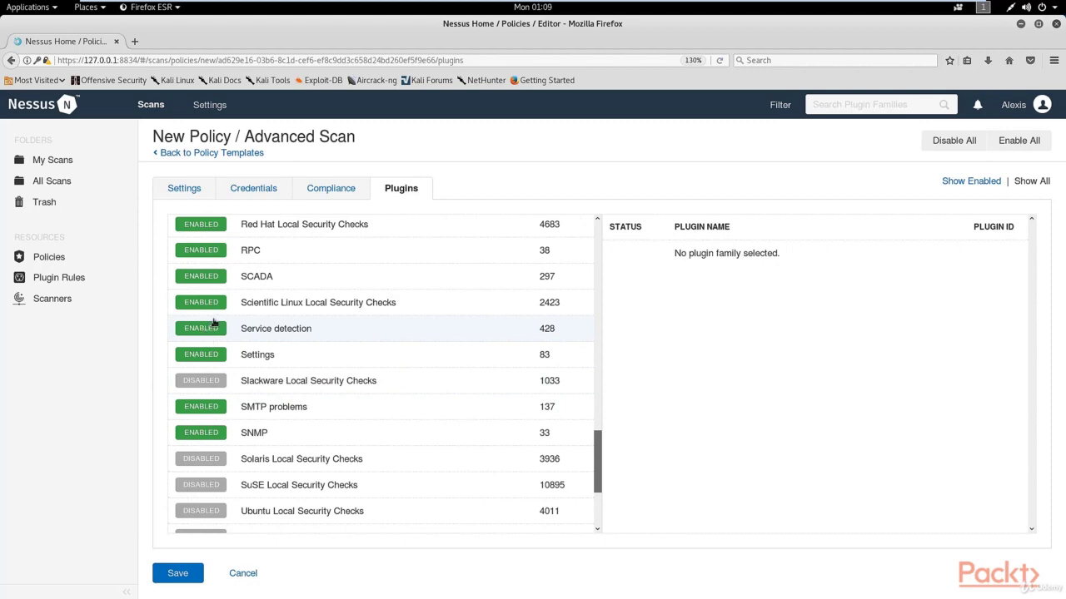
scroll(204, 335, up, 3)
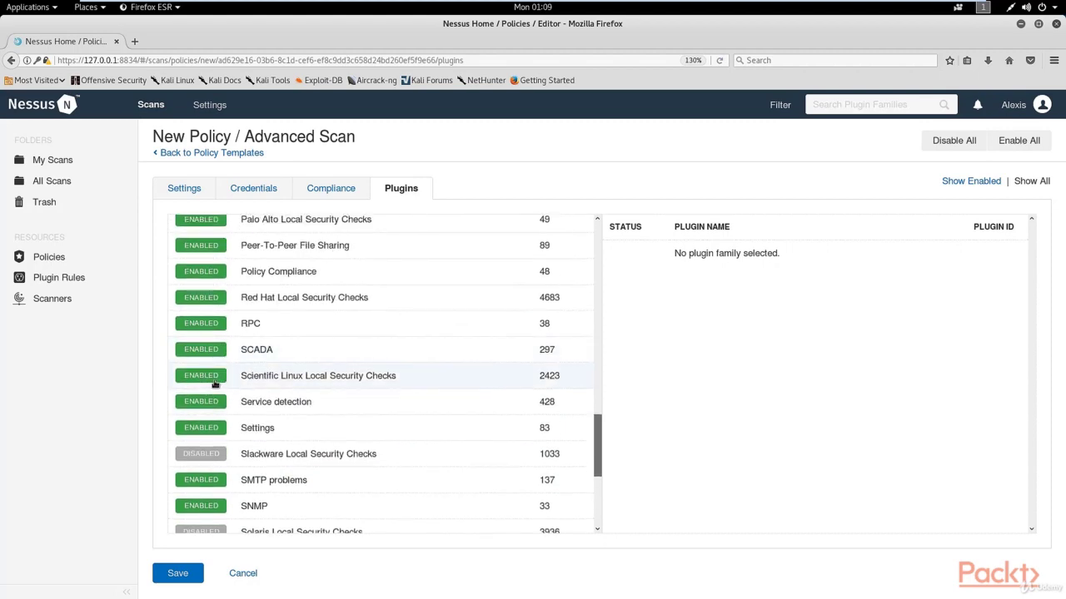
click(214, 376)
click(214, 350)
click(214, 324)
scroll(212, 330, up, 3)
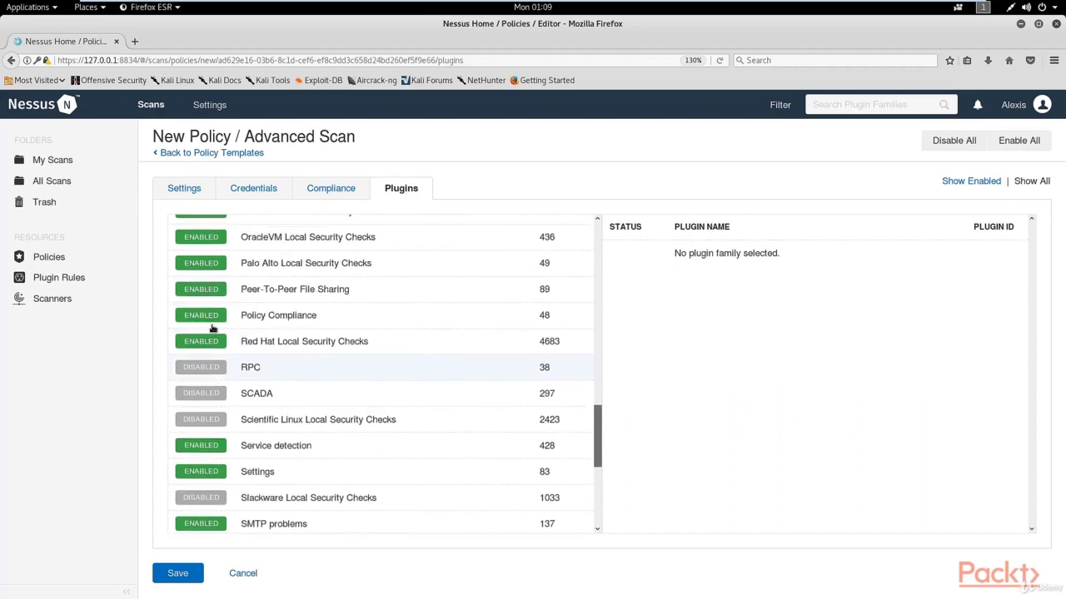
click(200, 372)
click(204, 345)
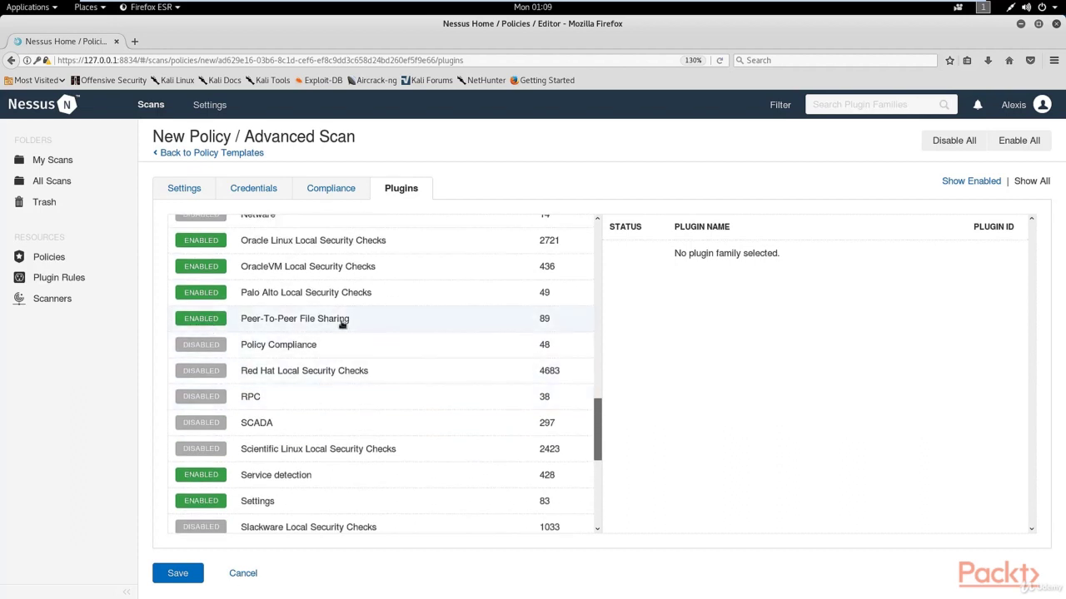
Disable the Palo Alto, OracleVM and Oracle Linux Local Security Checks plugin families
click(204, 292)
click(206, 267)
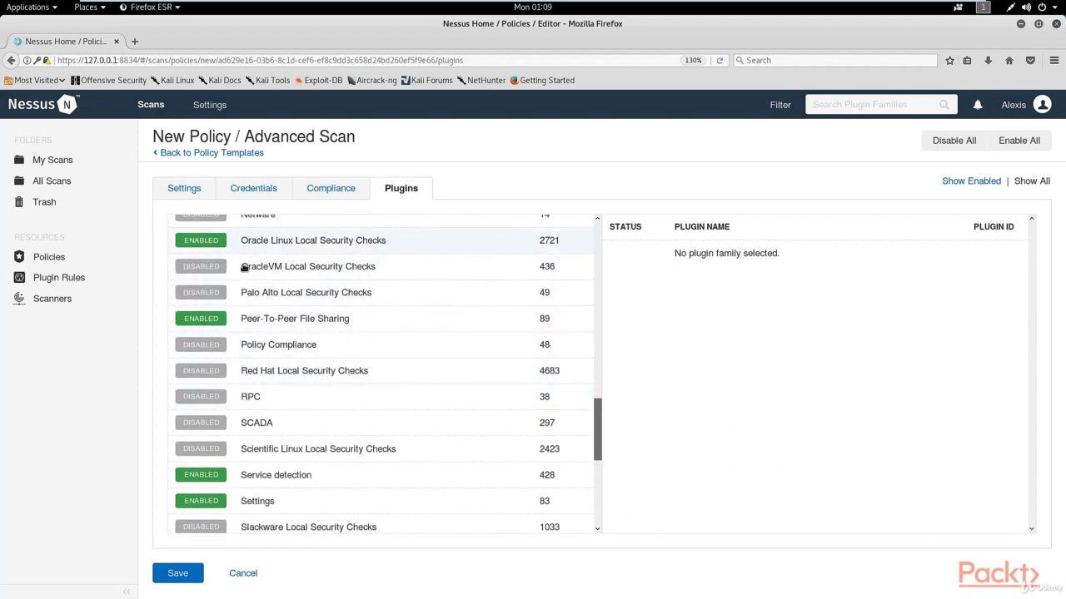
click(208, 240)
scroll(334, 299, up, 3)
scroll(334, 299, up, 1)
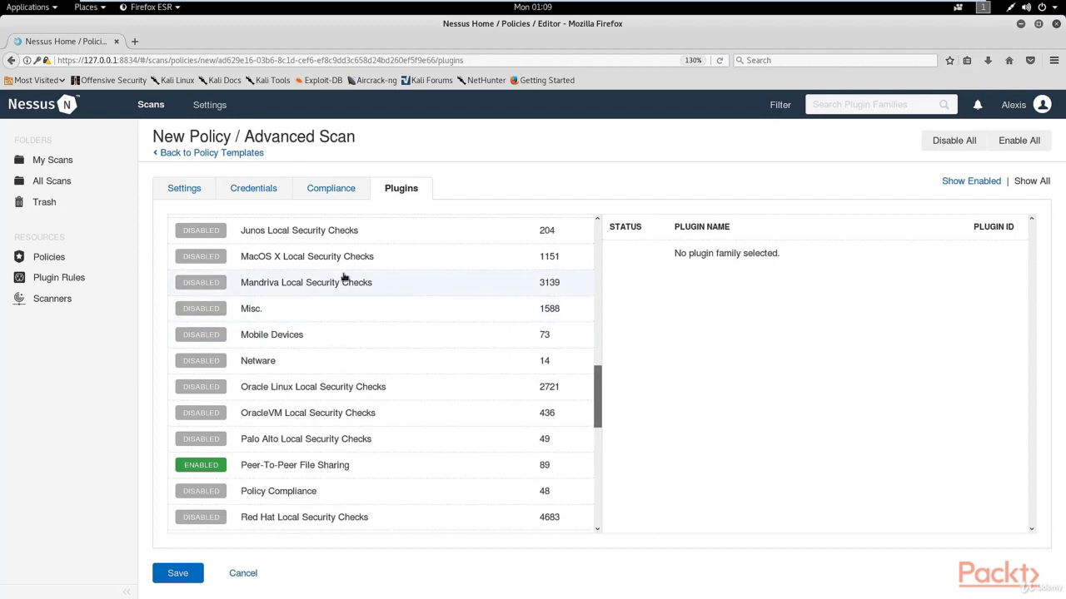
Review the enabled and disabled plugin families in the policy and save it
scroll(348, 280, up, 7)
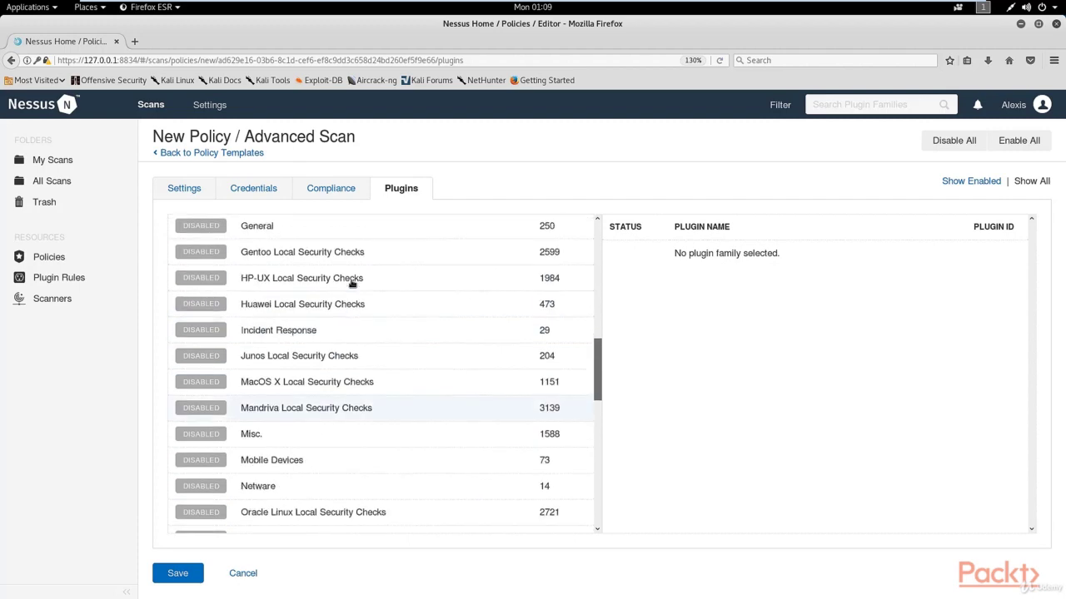
scroll(352, 280, down, 7)
scroll(352, 281, up, 18)
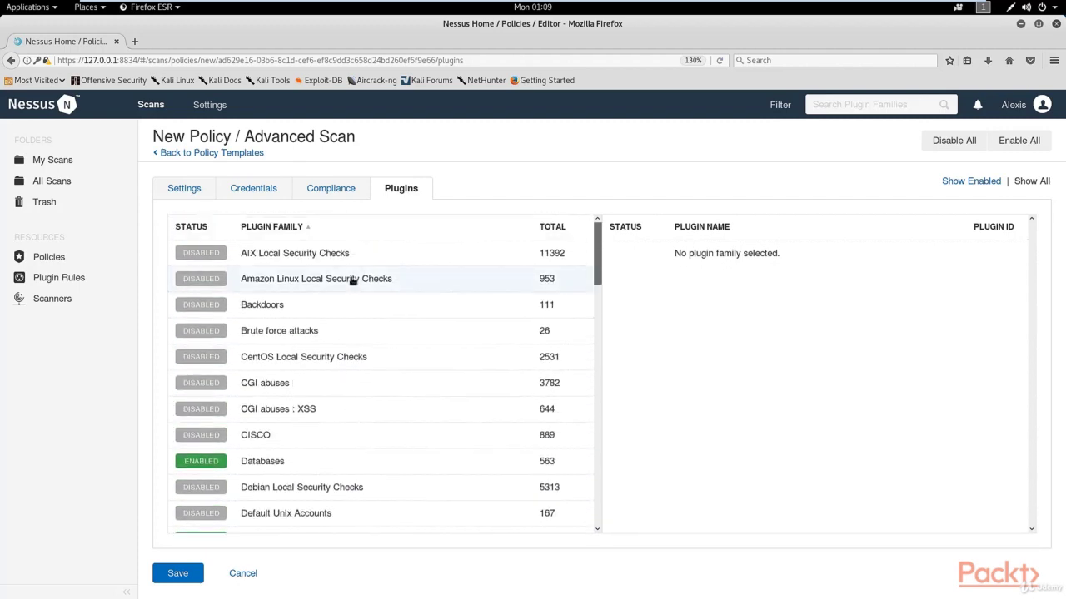
scroll(353, 281, down, 20)
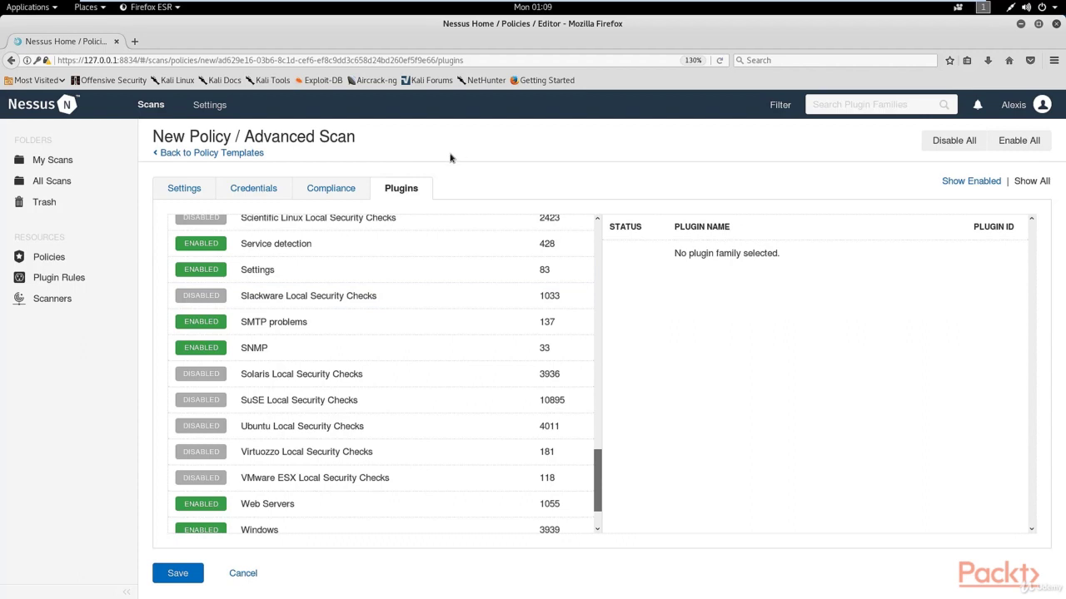
click(178, 573)
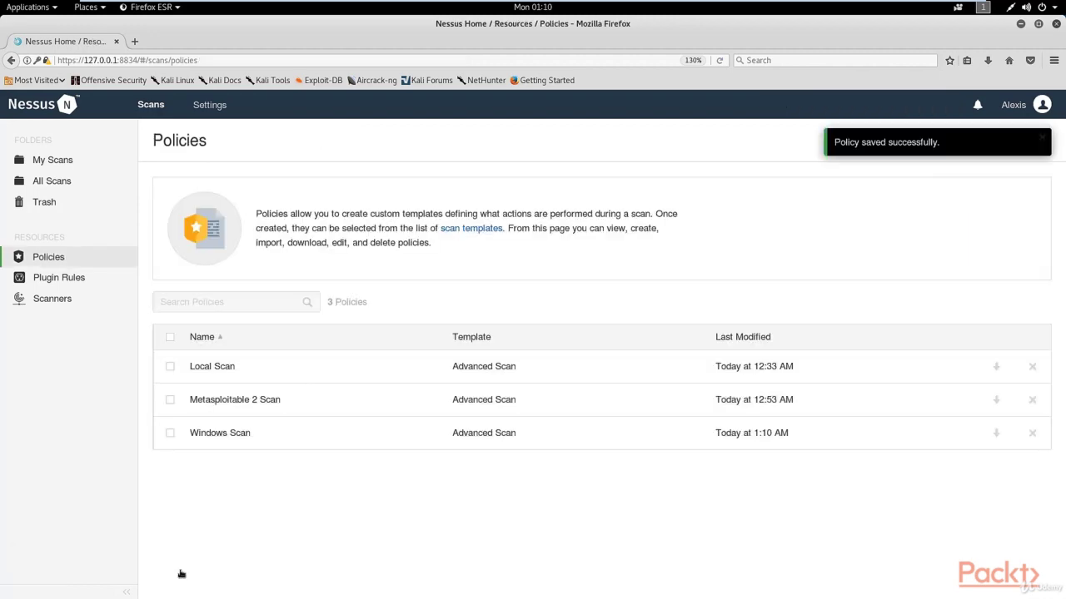
Create a new scan from the user-defined Windows Scan policy and name it Local Windows Scan
click(102, 158)
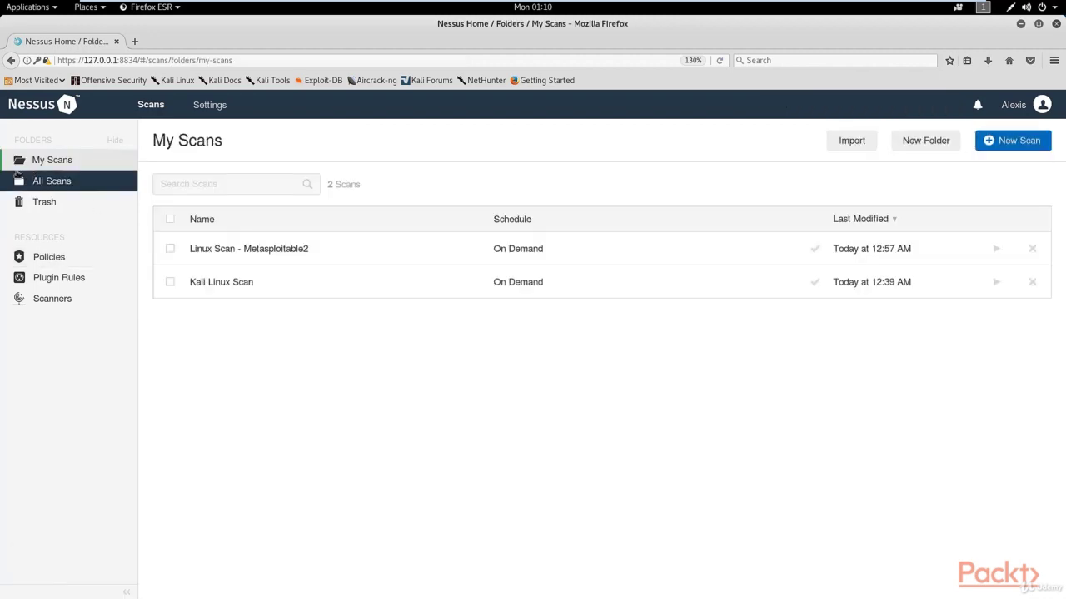
click(1019, 140)
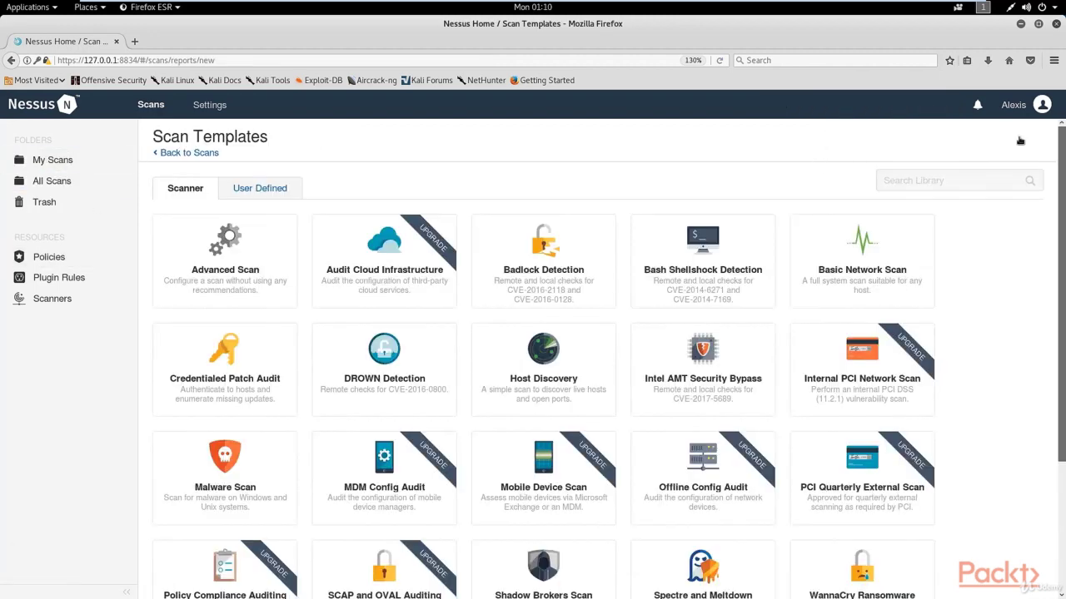
click(256, 195)
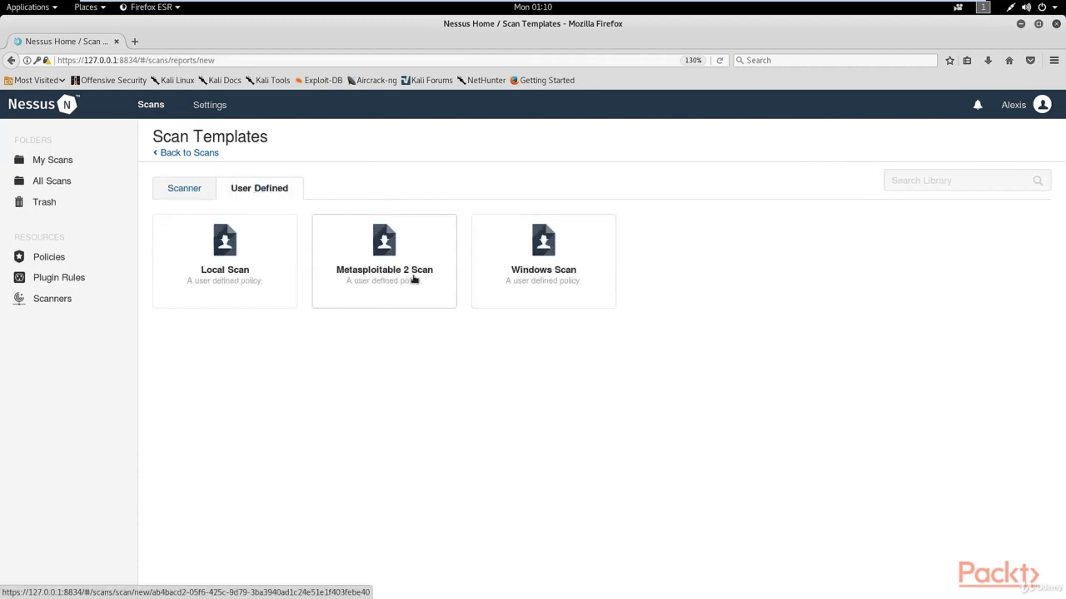
click(540, 280)
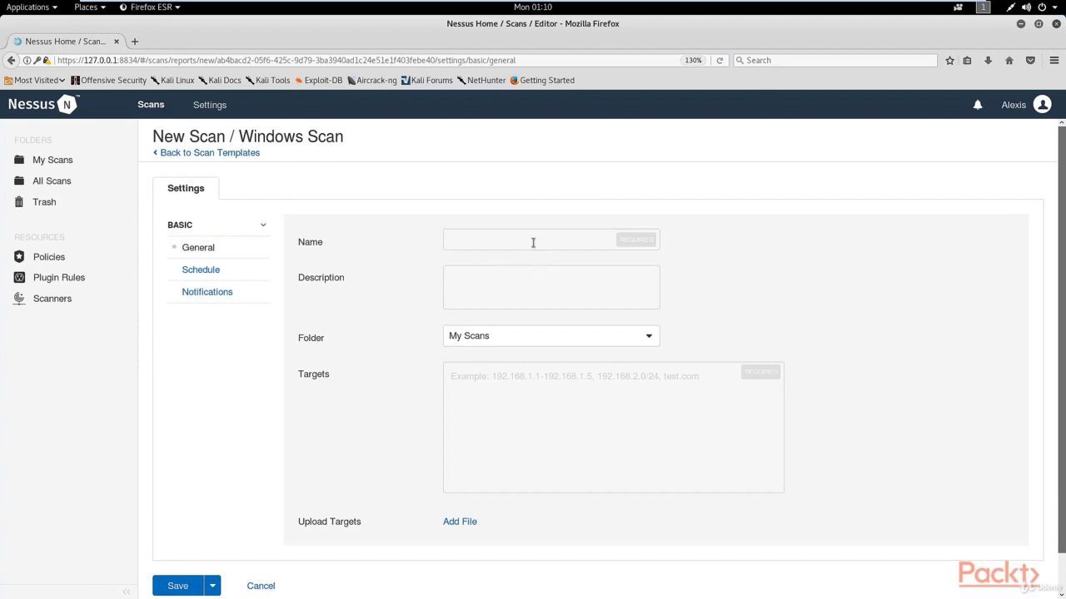
click(533, 240)
text(Local Windows )
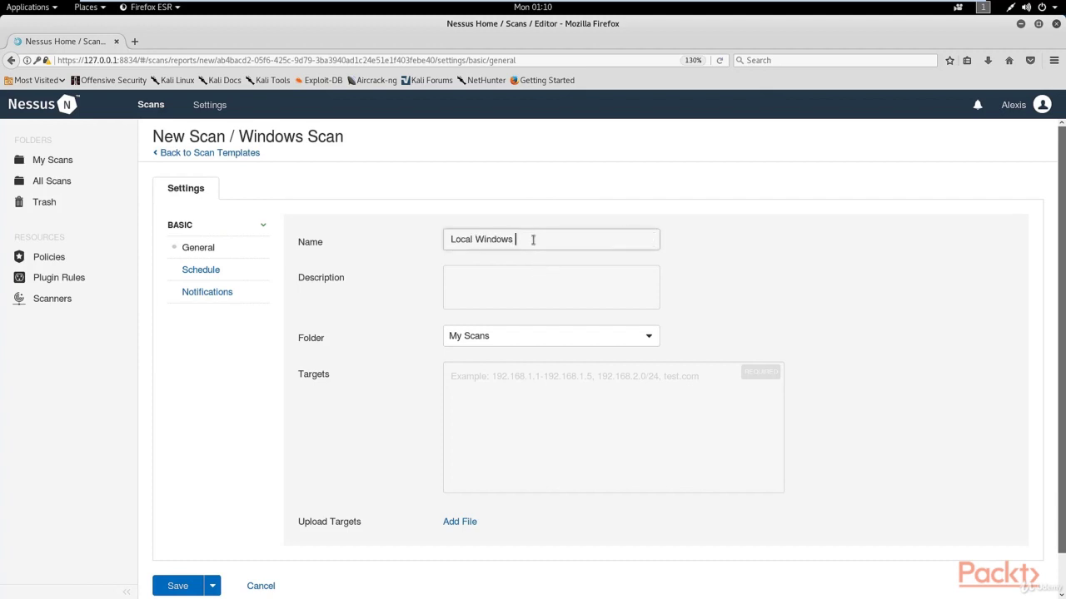
text(Scan)
Switch to the Windows host's Command Prompt, look up the Ethernet adapter's IPv4 address with ipconfig, and return to the scan form
click(543, 381)
mouse_move(979, 4)
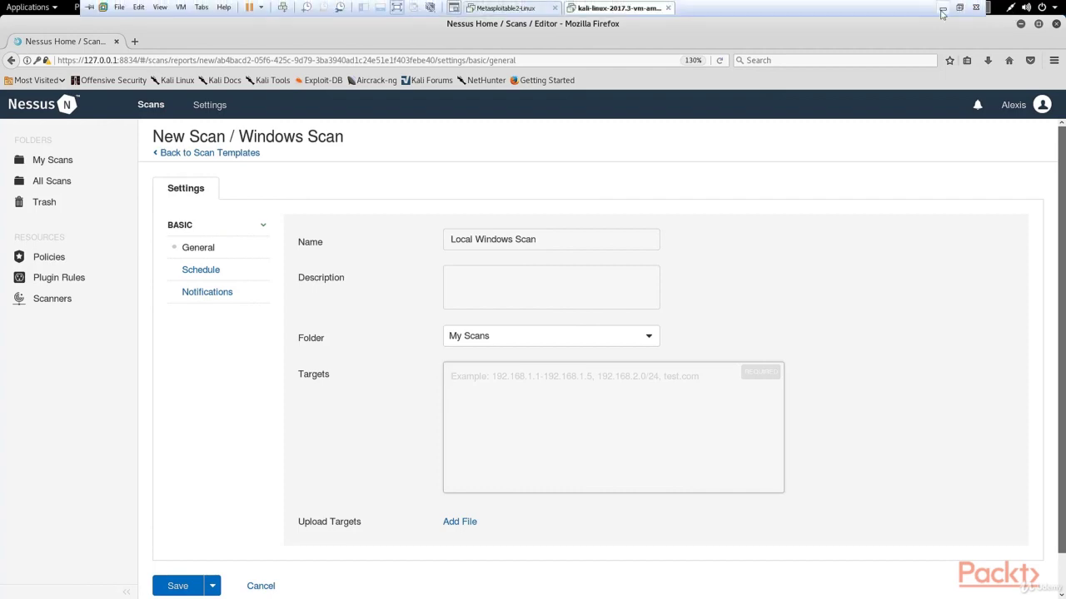
click(942, 11)
click(205, 589)
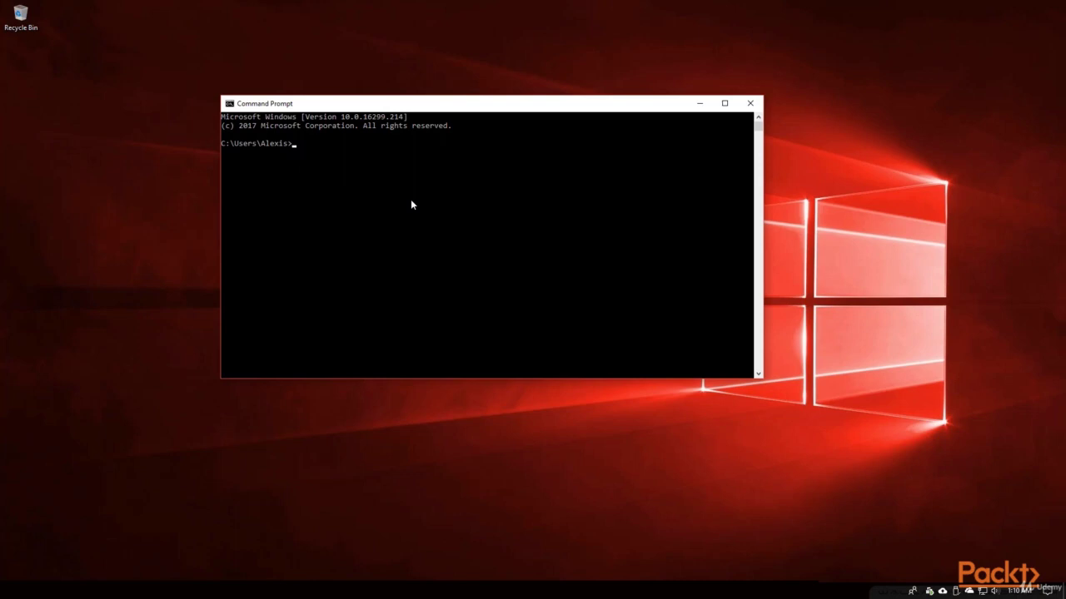
text(ipconfig)
key(Return)
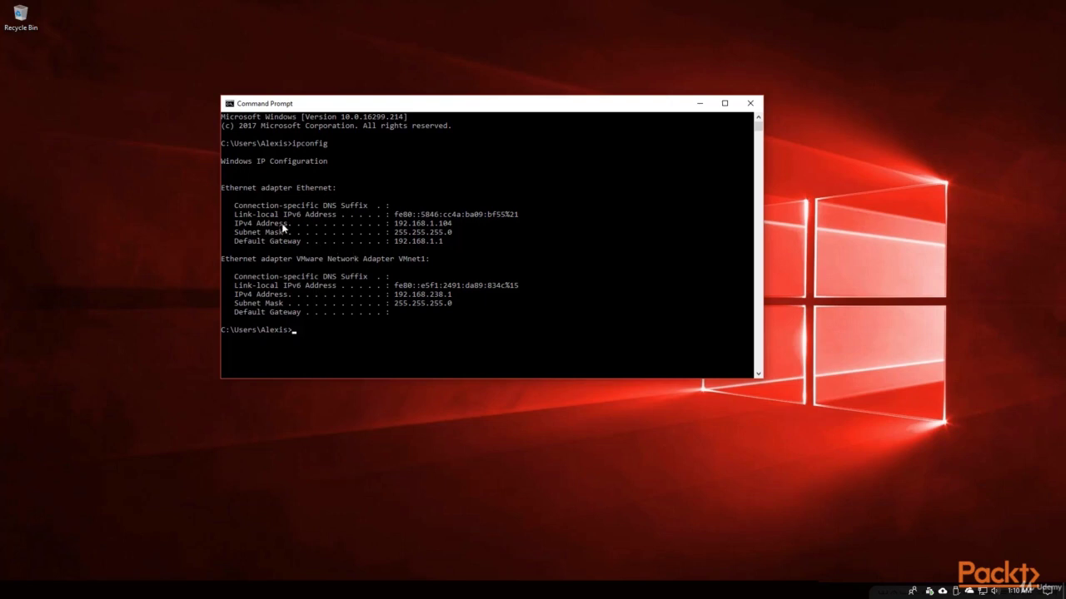
drag(282, 225, 463, 225)
click(462, 223)
click(699, 103)
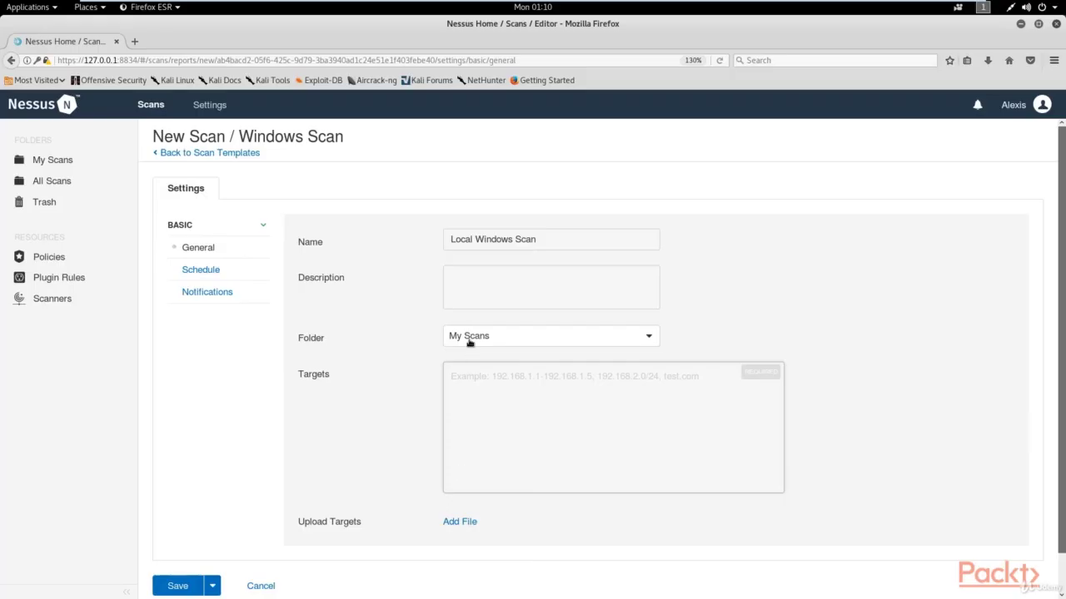
Save the scan with 192.168.1.104 as its target and launch it
click(483, 380)
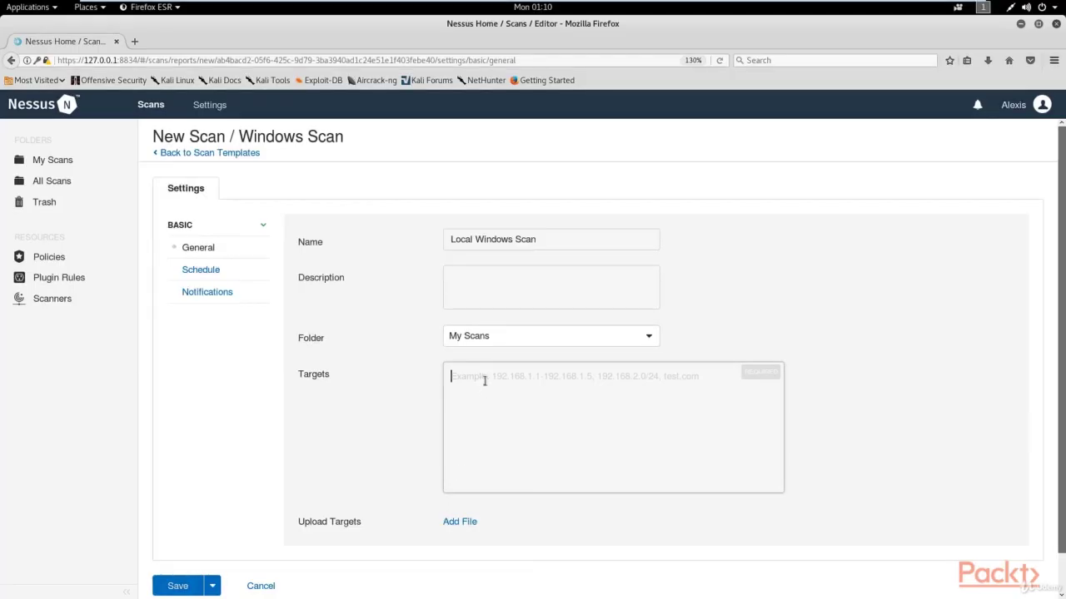
text(192.168.1.)
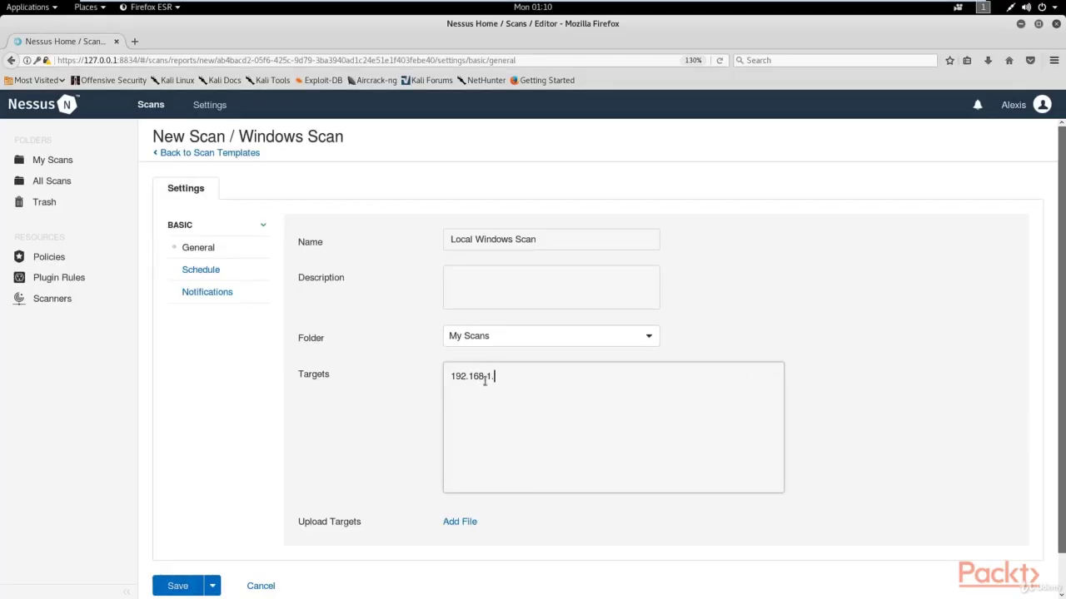
text(104)
click(186, 586)
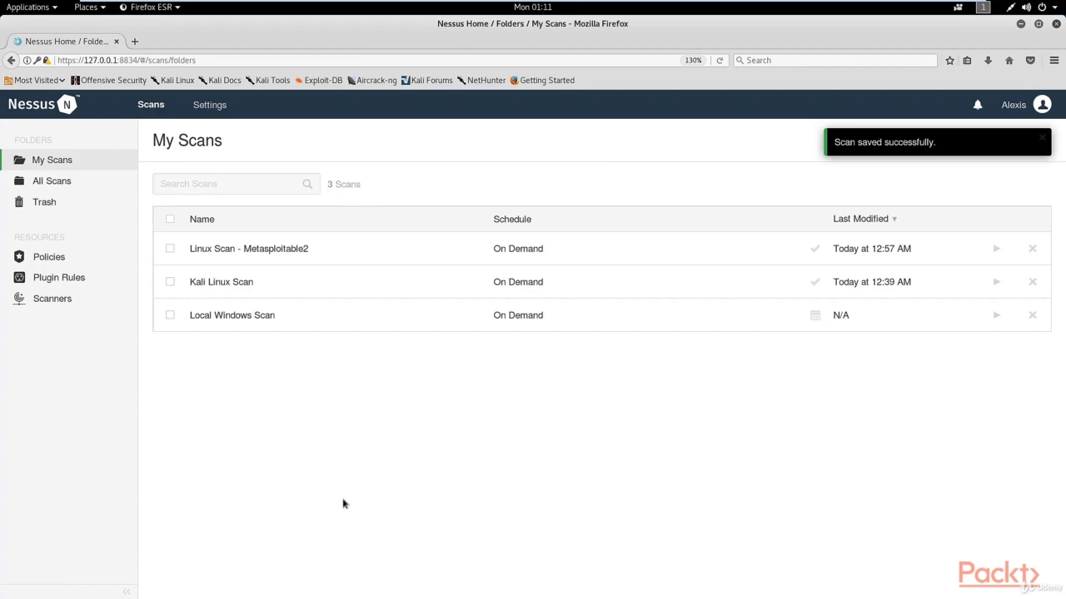
click(997, 315)
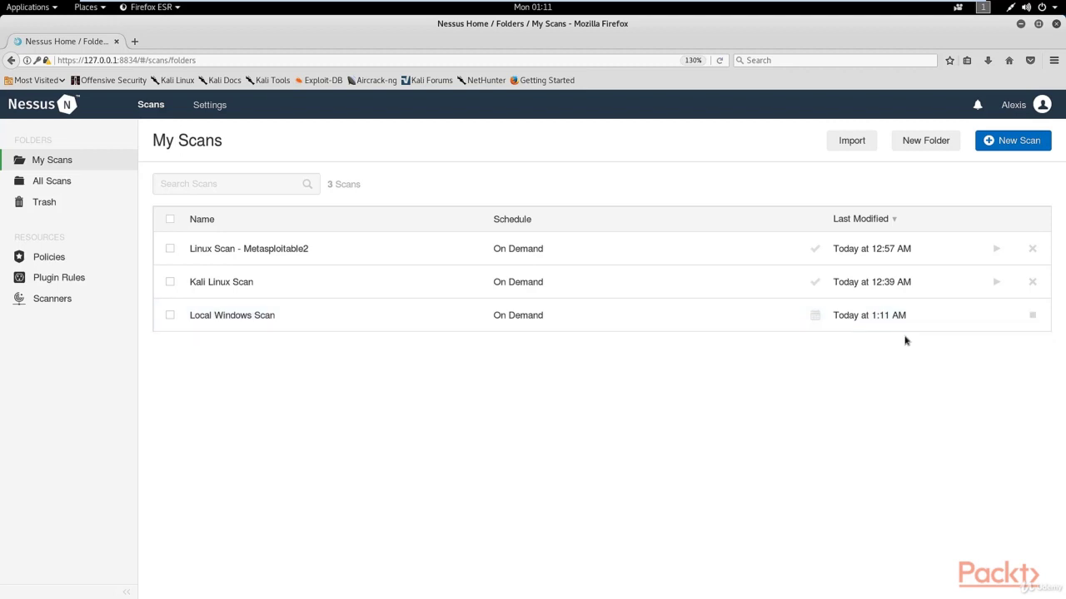
Move the Kali Linux Scan and Linux Scan - Metasploitable2 to the trash and check the running Local Windows Scan's host progress
click(1031, 283)
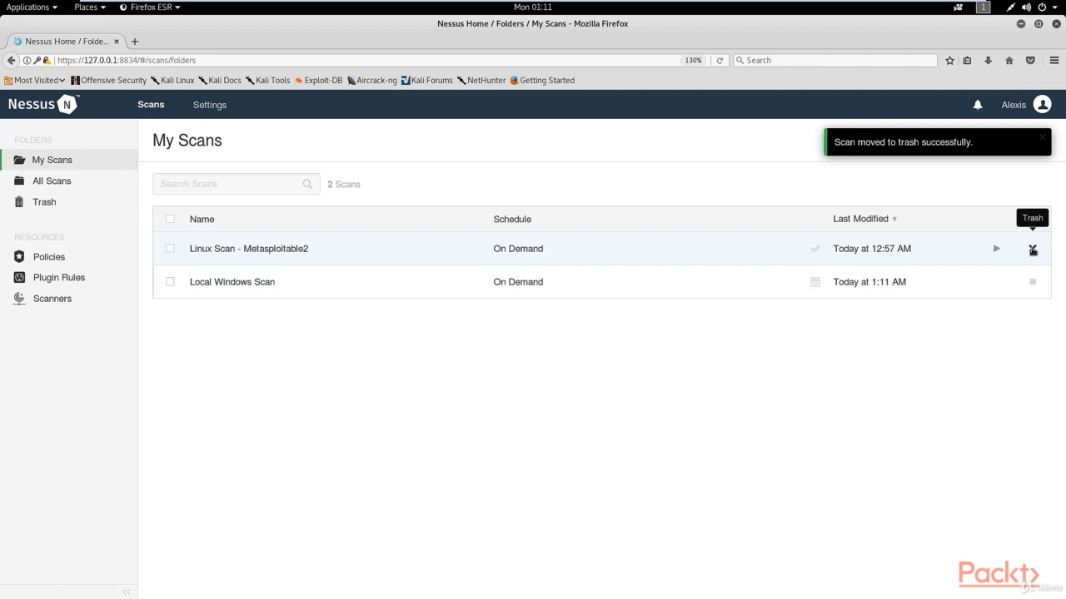
click(1031, 249)
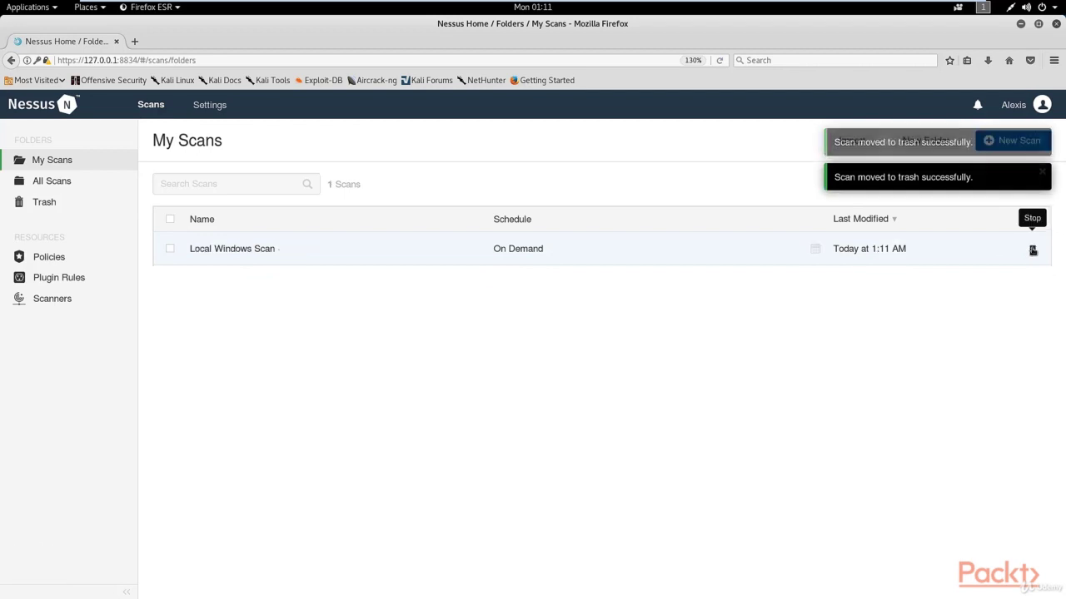
click(815, 252)
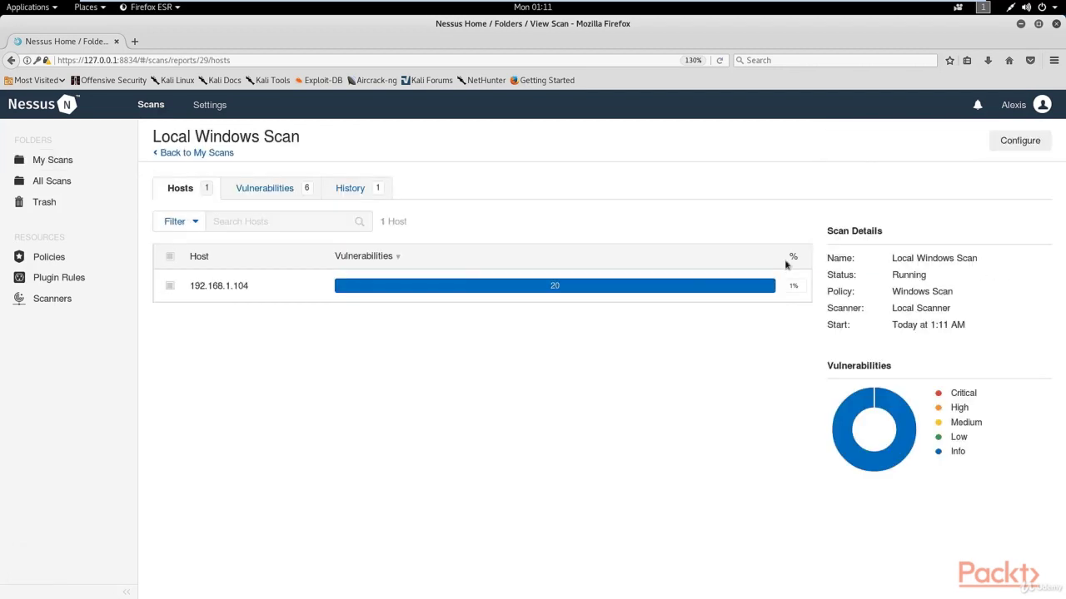
click(186, 155)
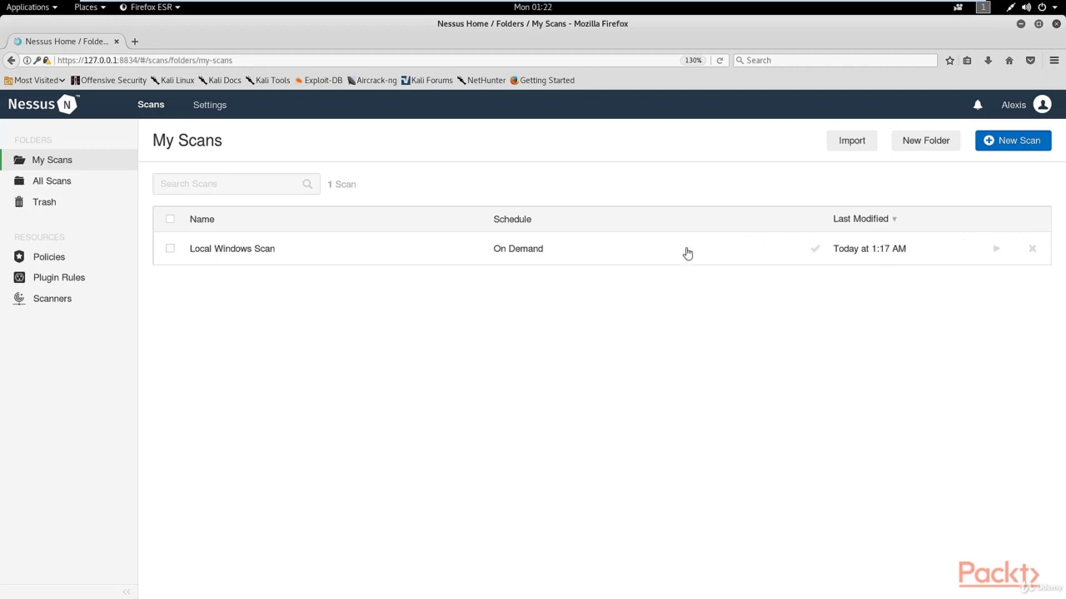
Examine the completed Local Windows Scan's vulnerability list and the details of the VMware ESX/GSX Server detection finding
click(589, 250)
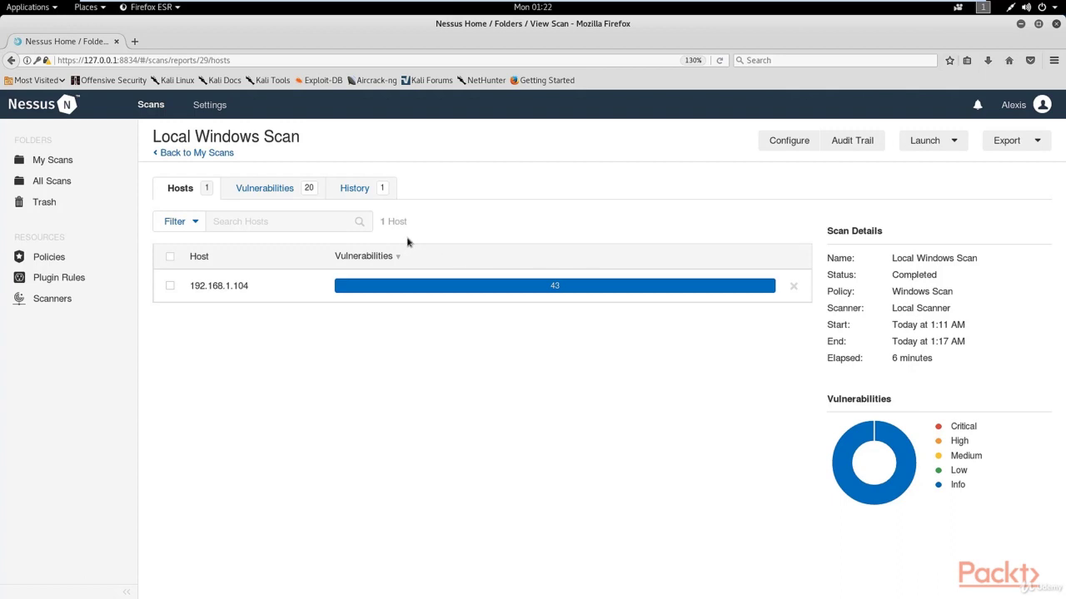
click(258, 193)
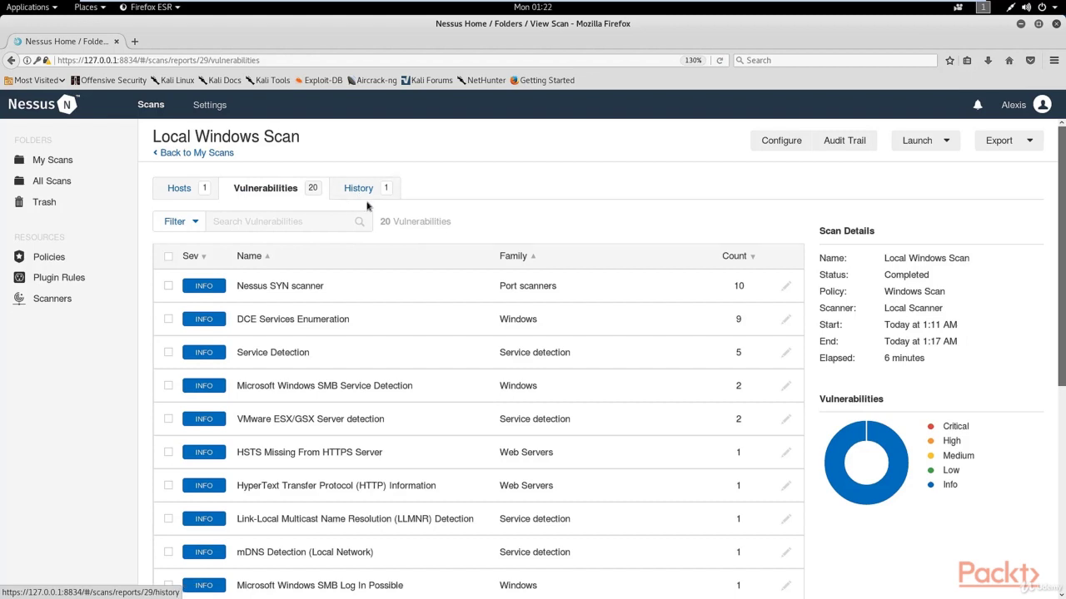
scroll(383, 226, down, 2)
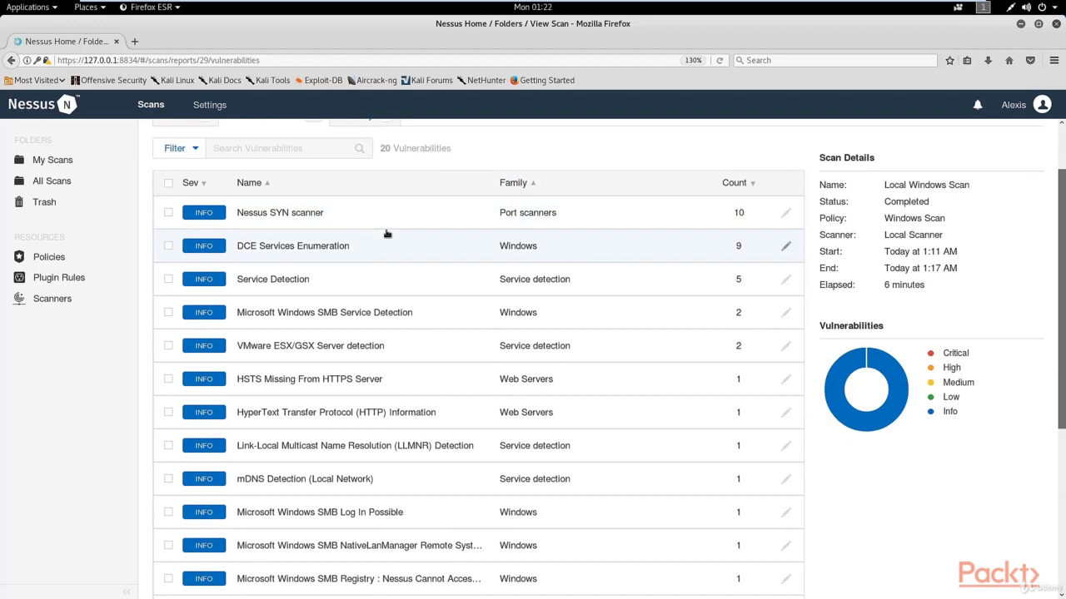
click(308, 356)
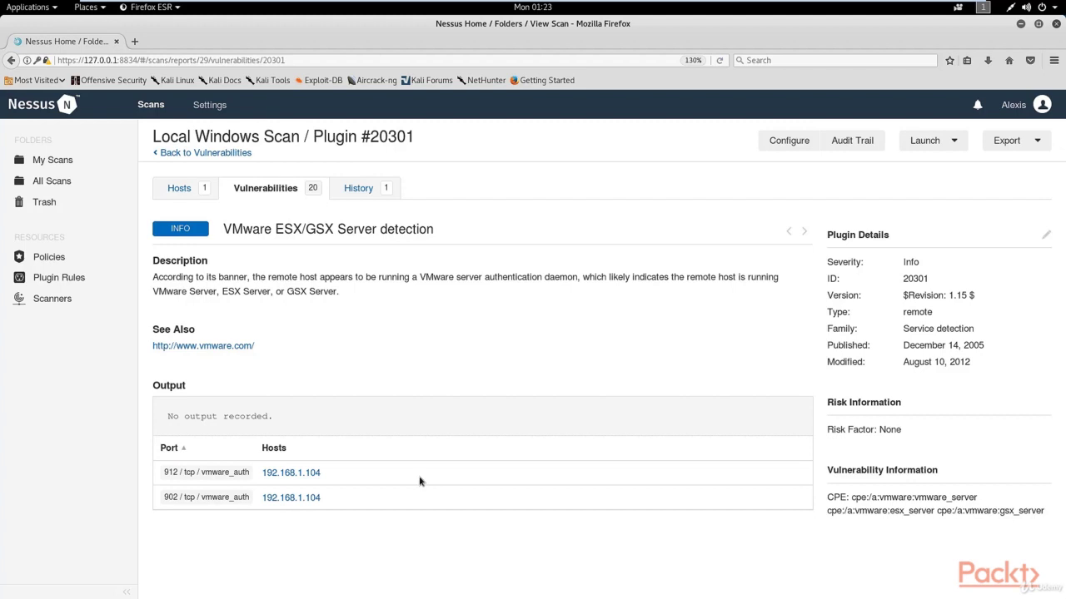
click(275, 188)
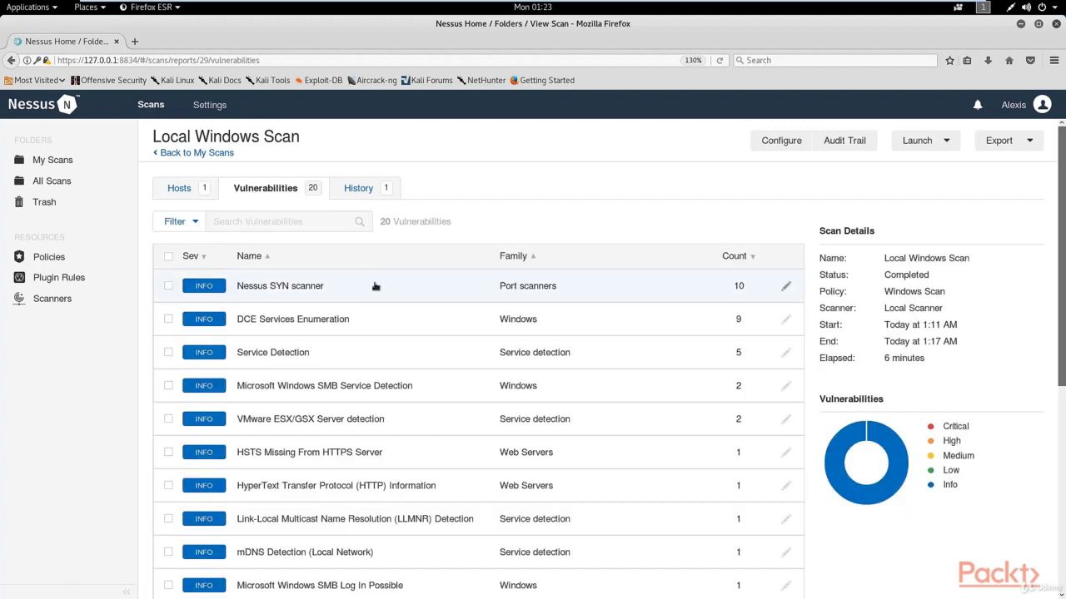
Read through the output and ports of the Service Detection finding and return to the vulnerability list
click(276, 354)
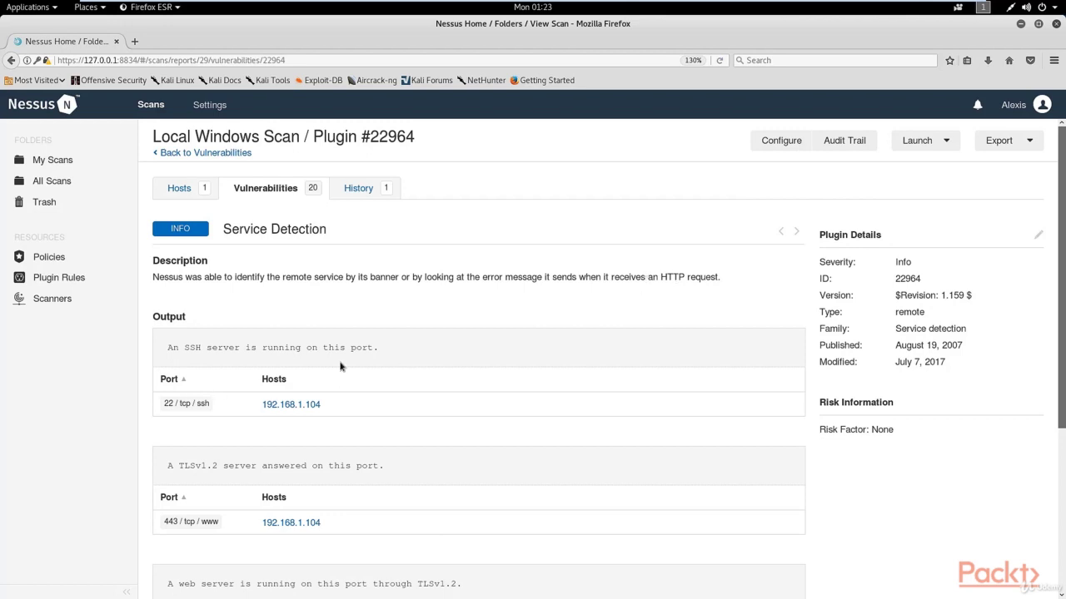
scroll(343, 362, down, 2)
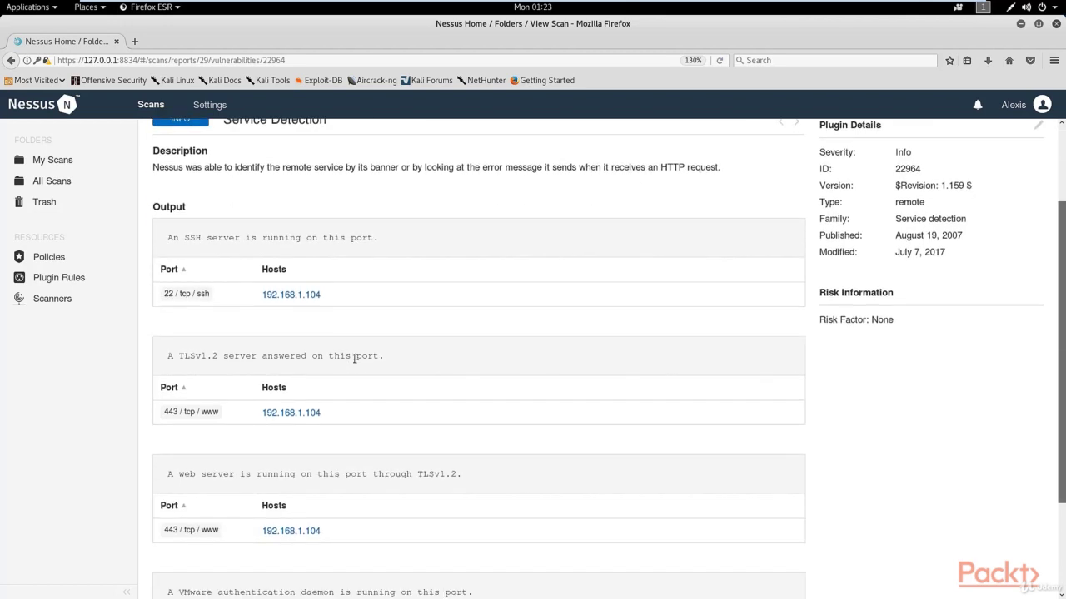
scroll(379, 369, down, 3)
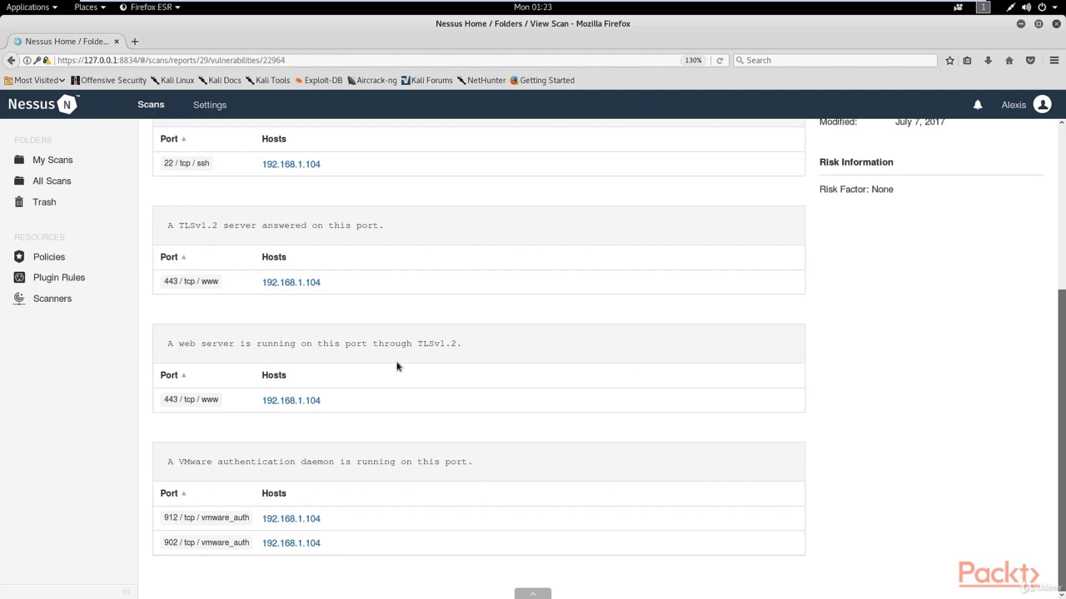
scroll(394, 366, up, 3)
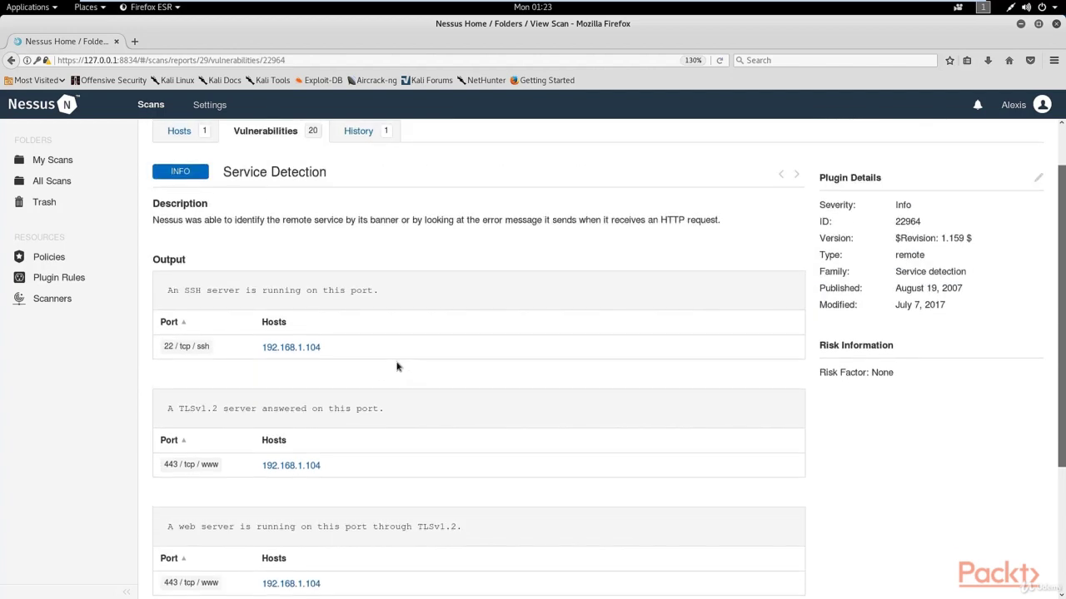
scroll(408, 359, up, 2)
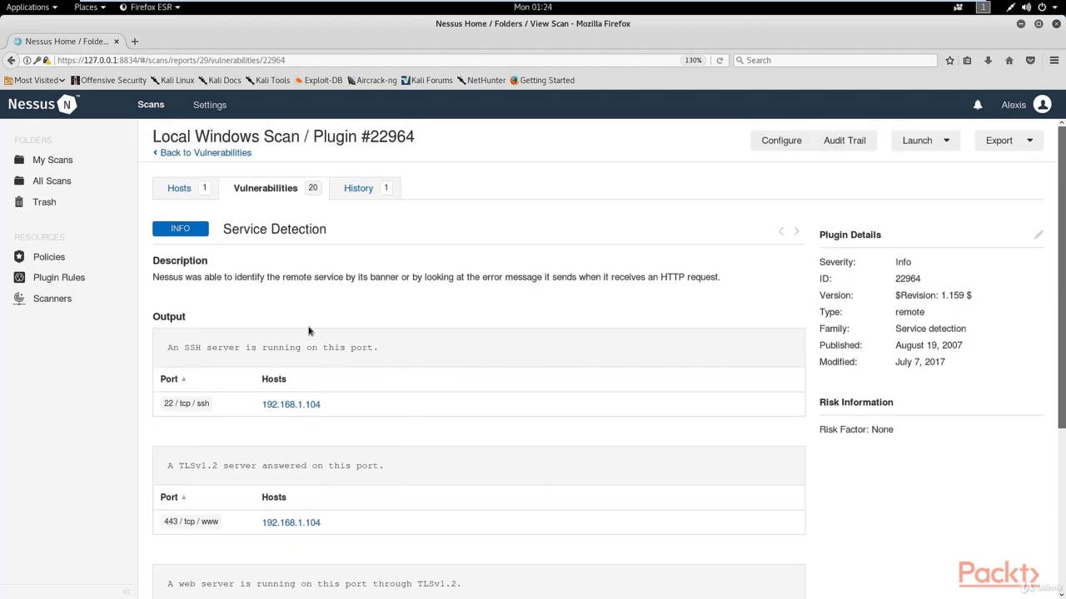
click(223, 158)
Examine the Windows NetBIOS / SMB Remote Host Information Disclosure finding and the scan's history, and return to My Scans
scroll(337, 247, down, 3)
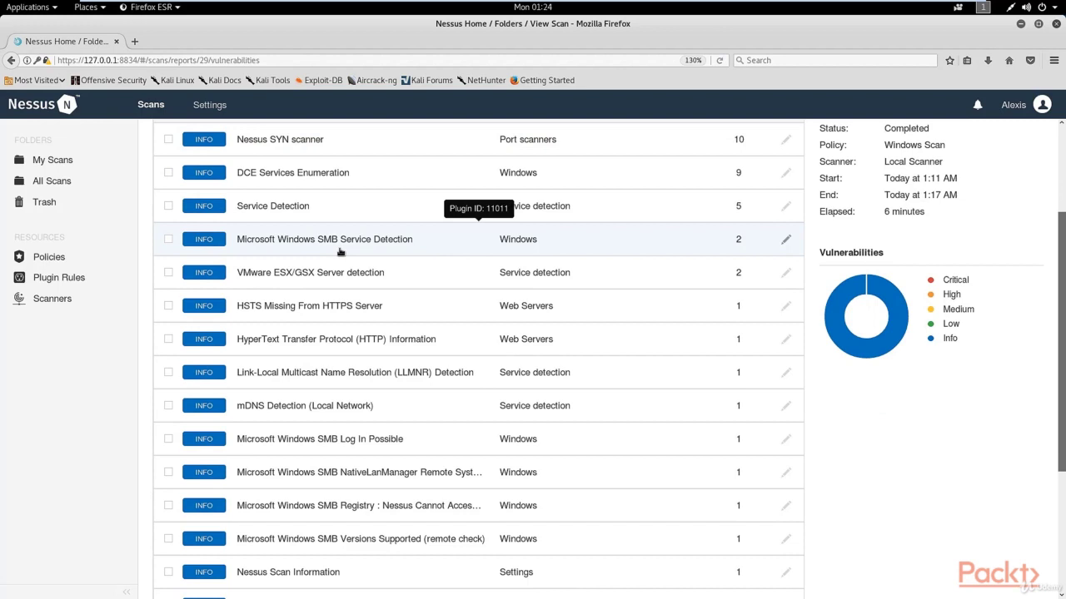
scroll(338, 251, down, 4)
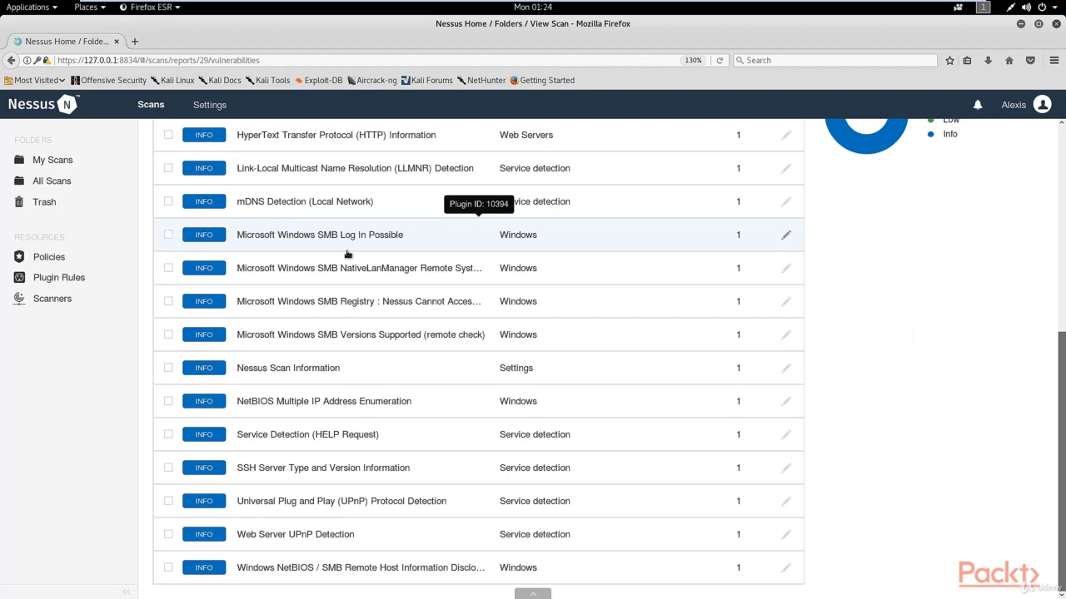
click(321, 569)
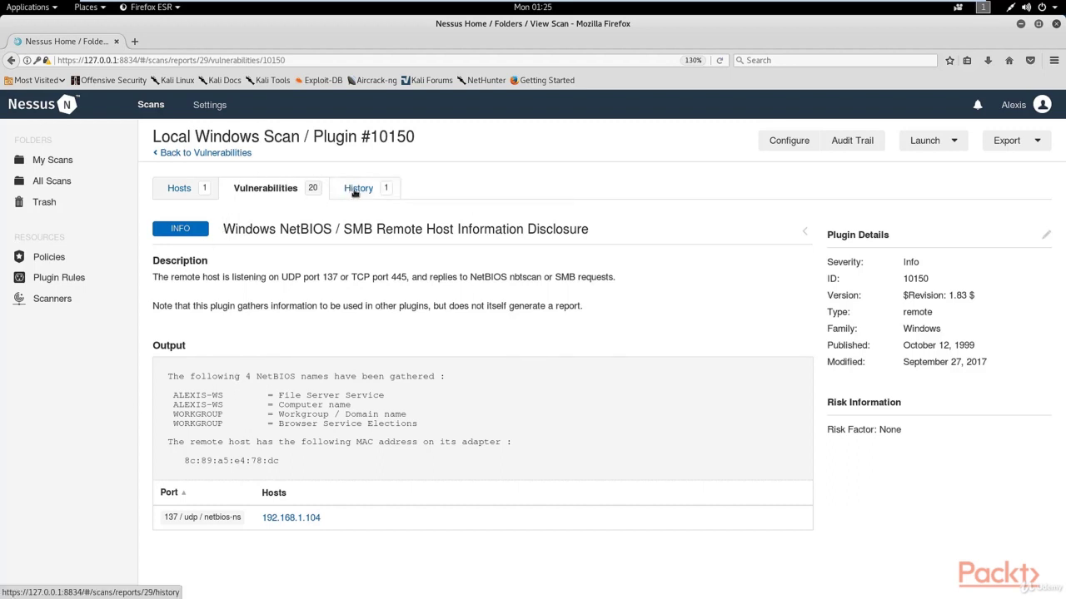
click(356, 190)
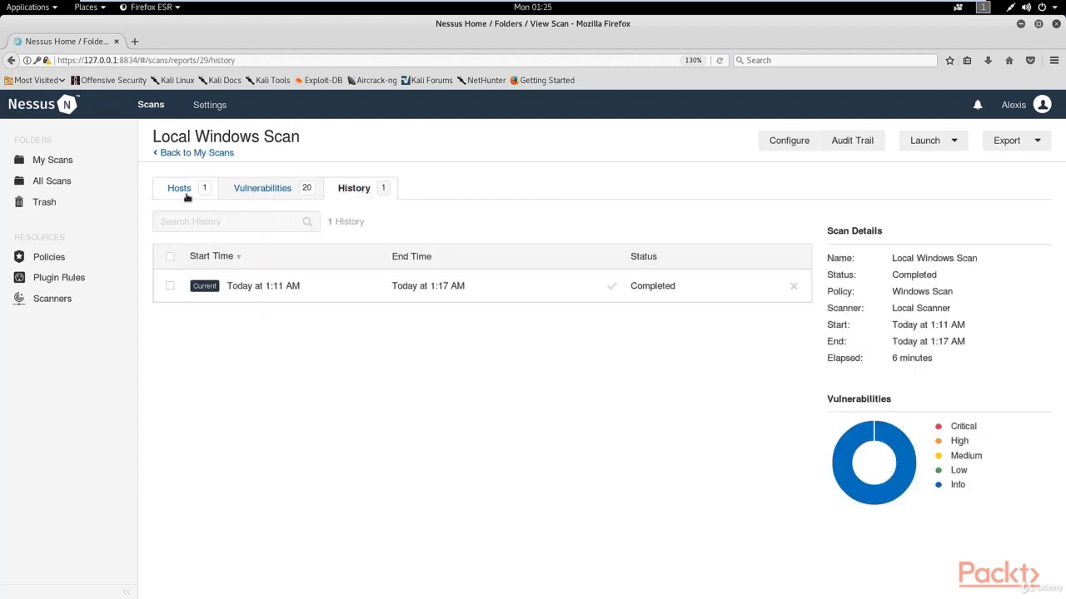
click(232, 155)
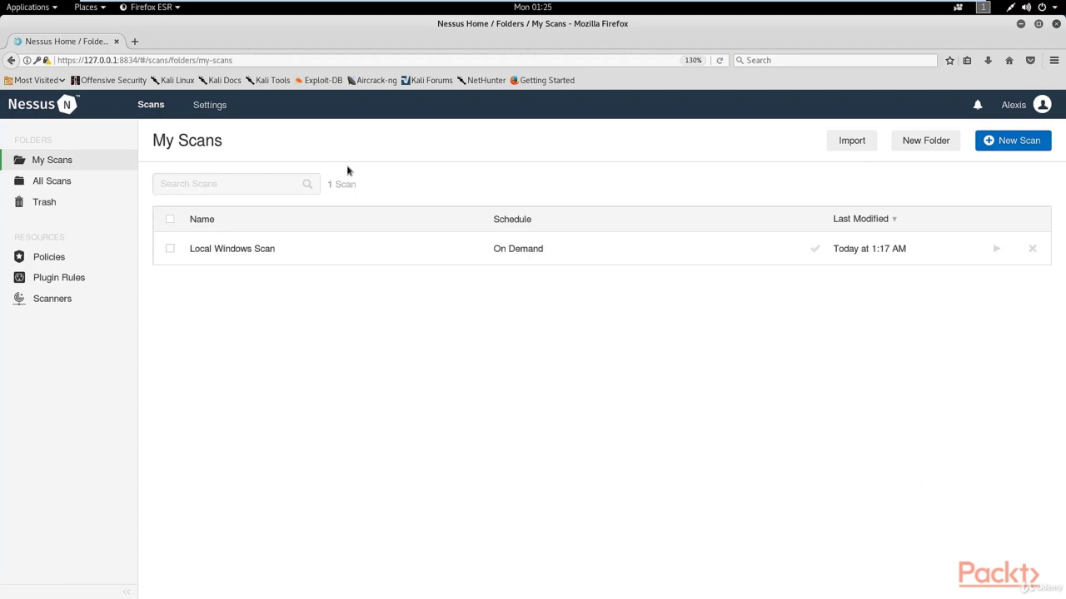